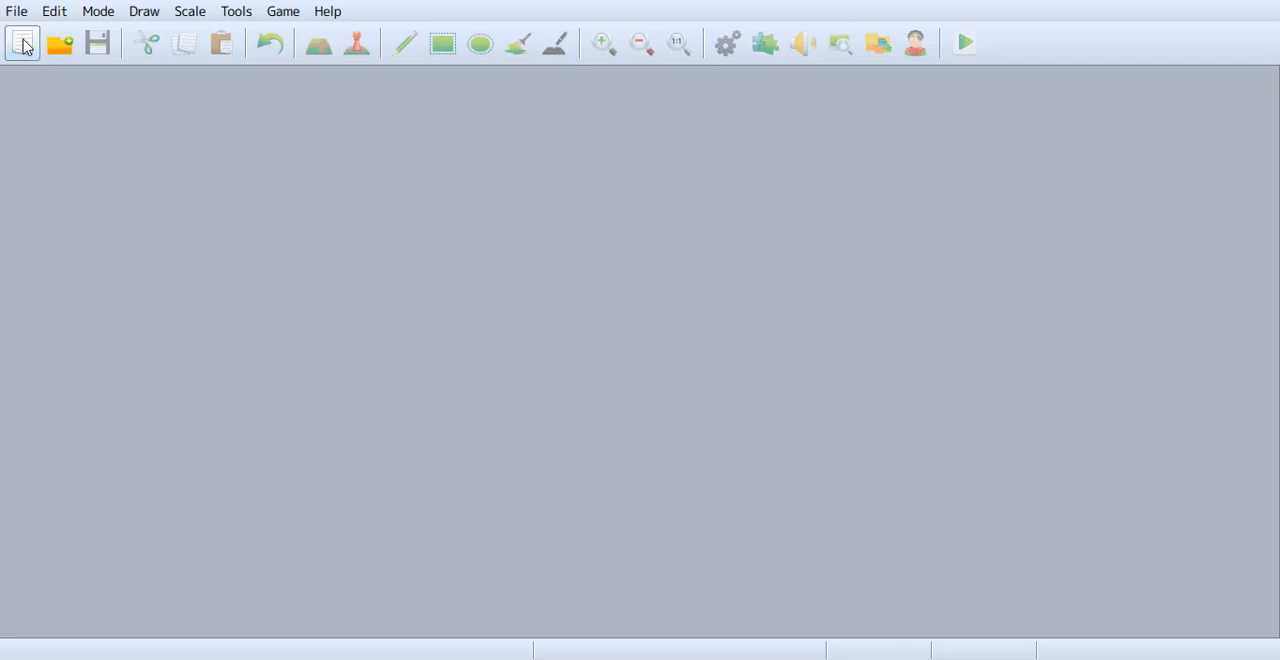
Create a new project with the name and game title "Bio & The Genk" in the default location.
click(24, 46)
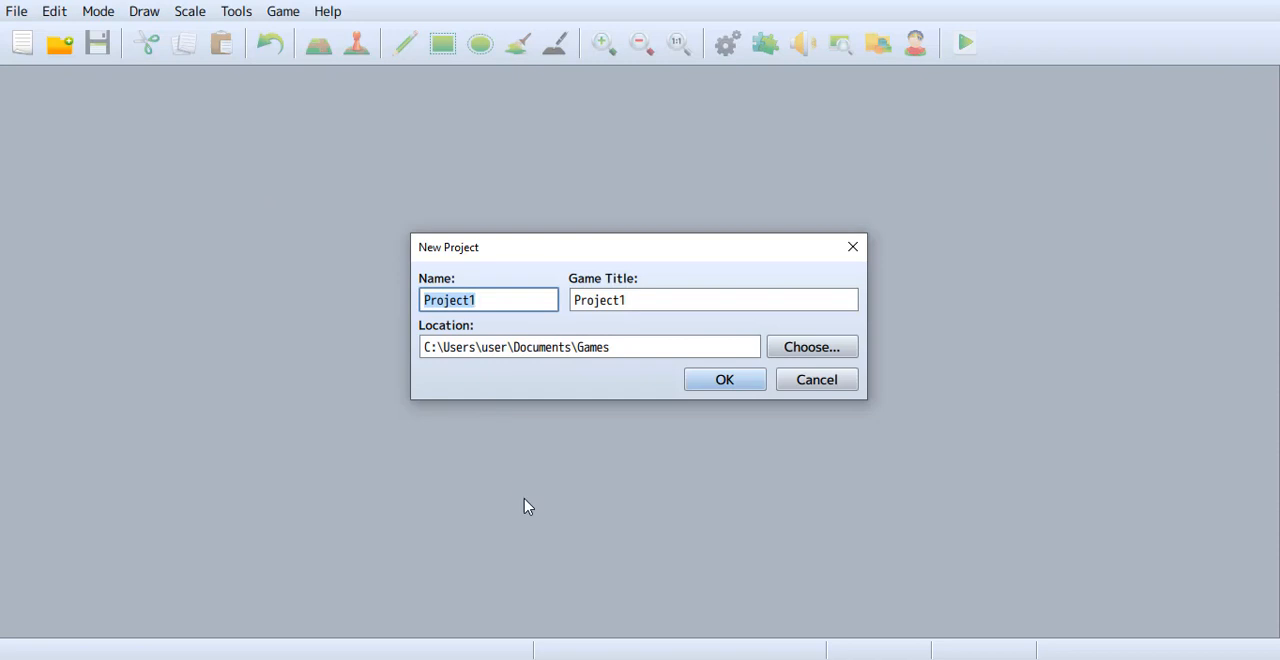
text(Bio)
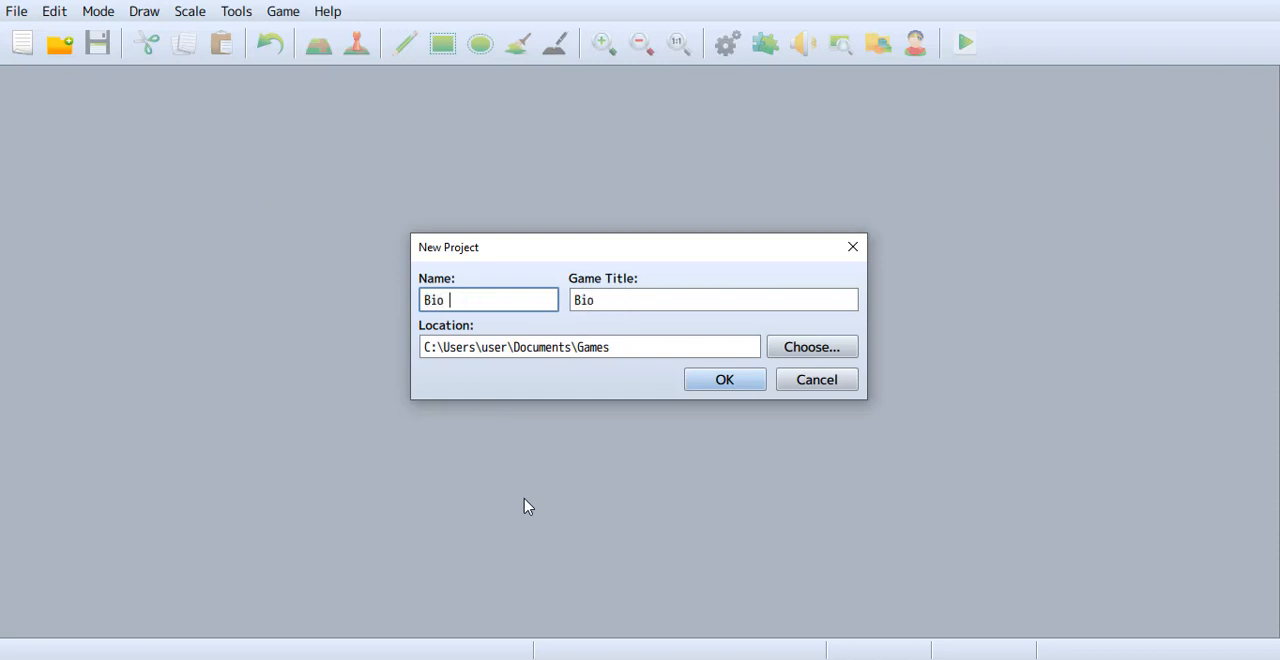
text( & The Ga)
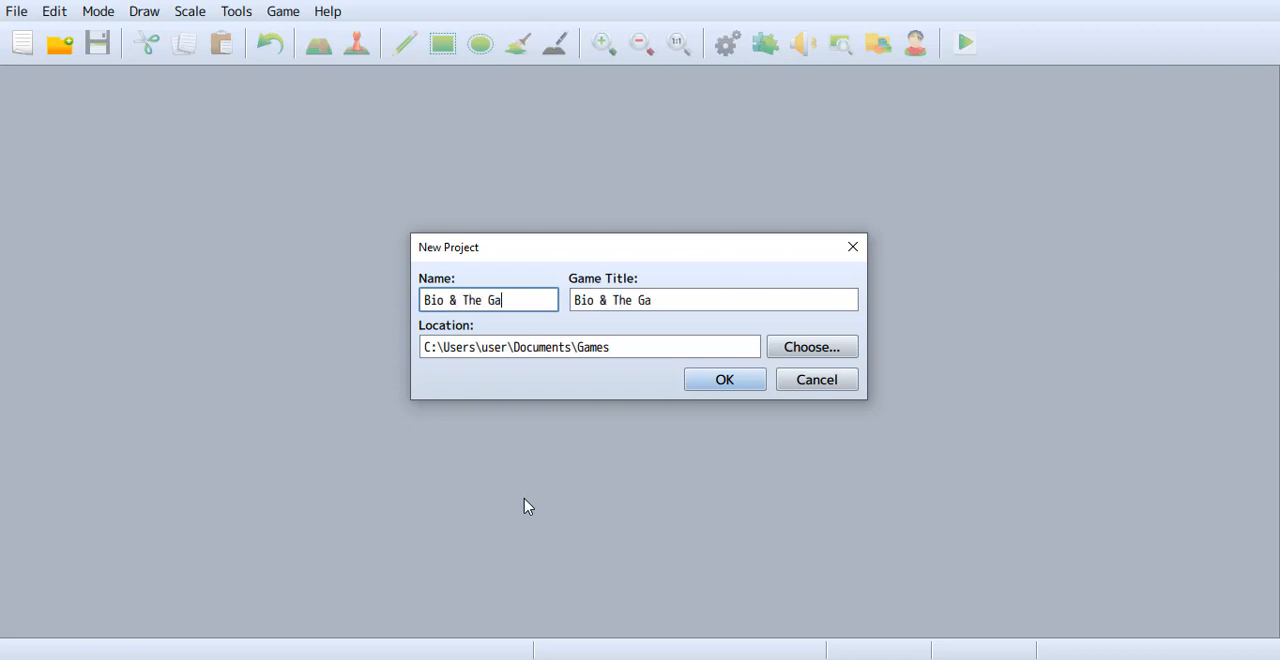
key(BackSpace)
text(enk)
click(725, 384)
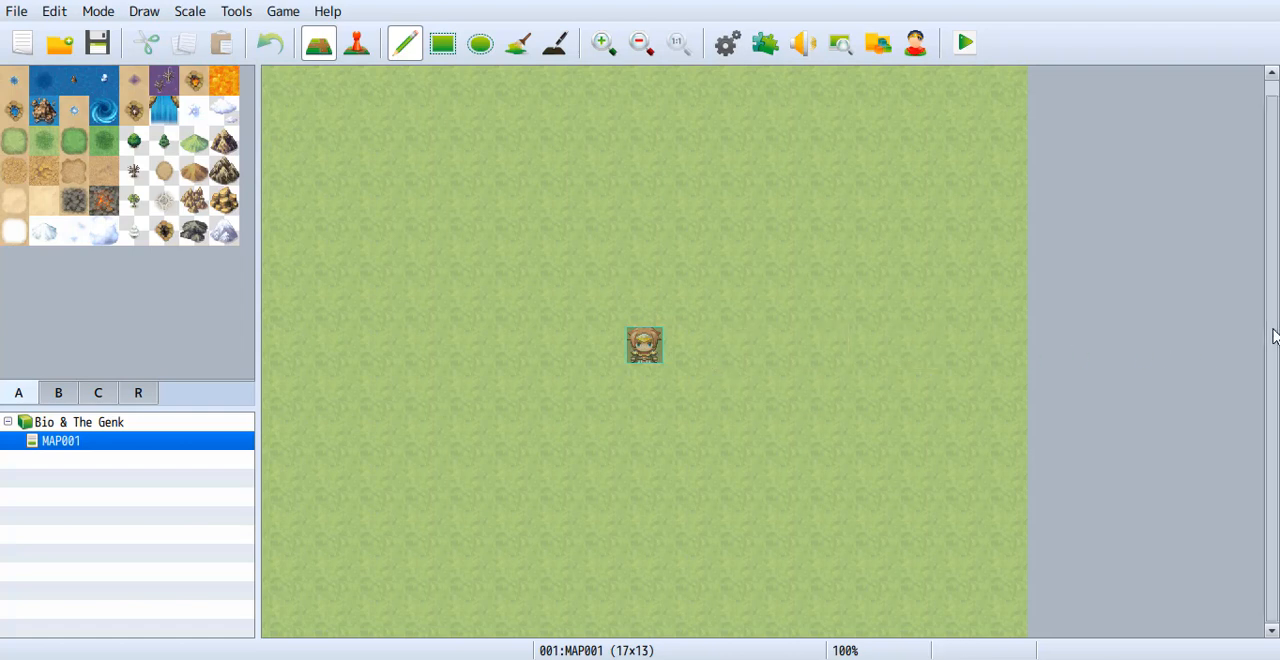
drag(1274, 336, 1276, 319)
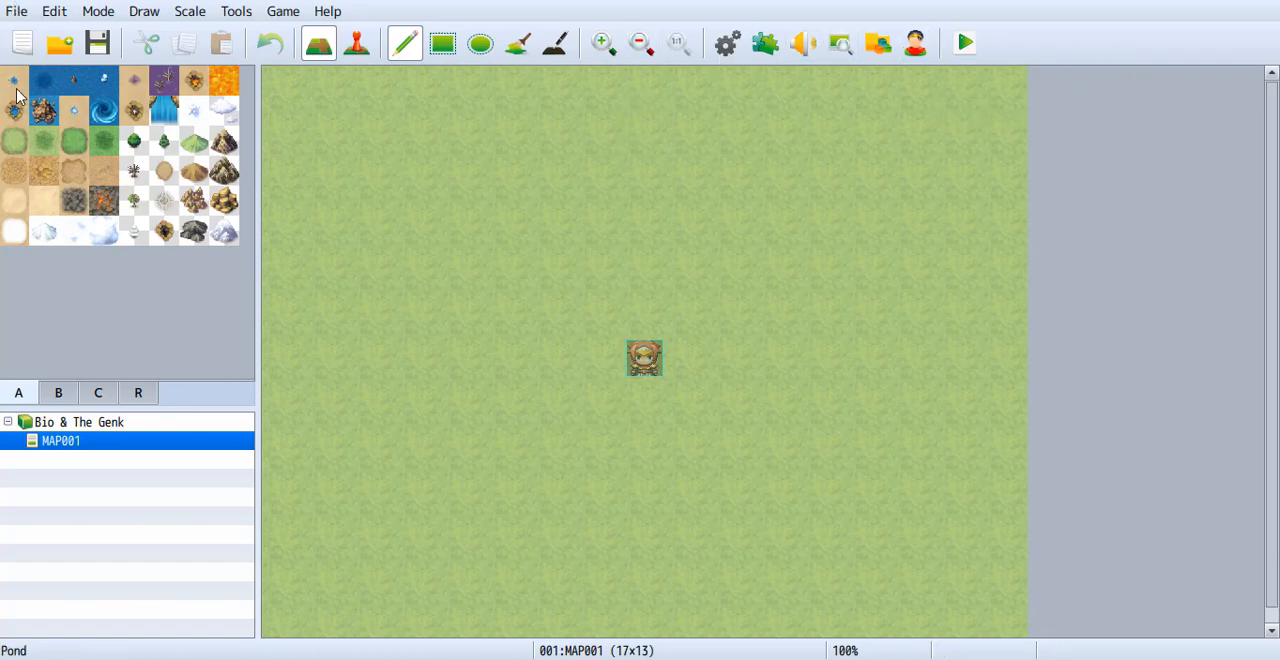
click(18, 18)
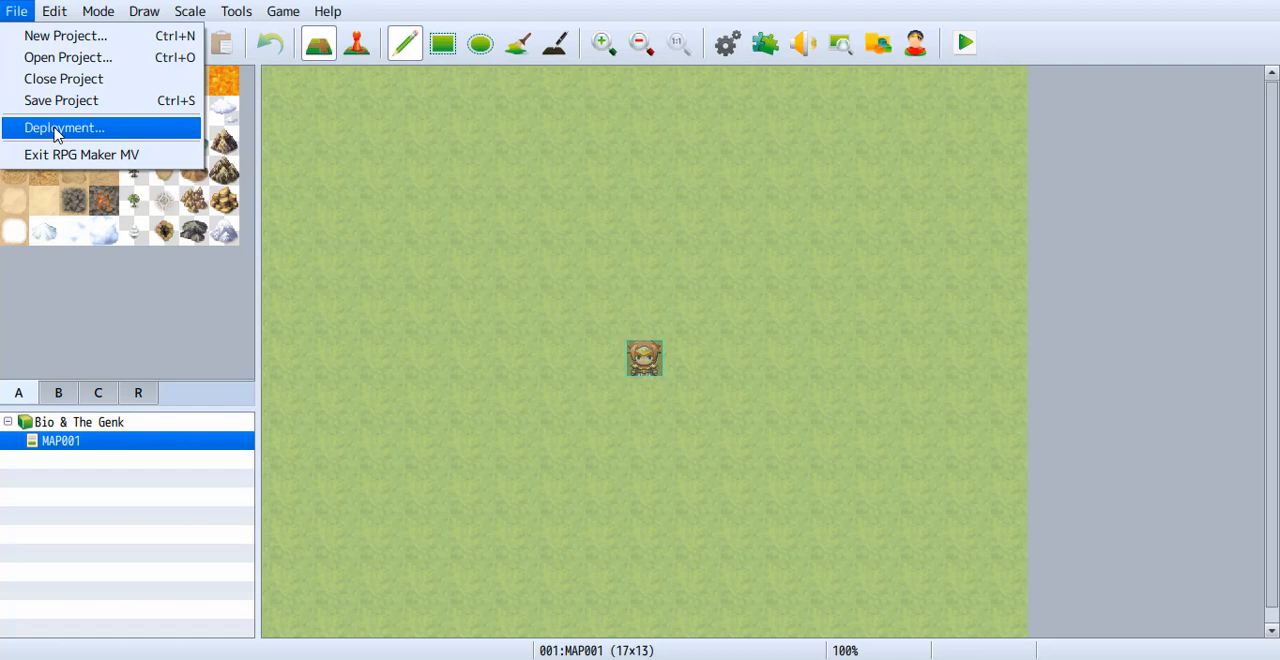
mouse_move(53, 11)
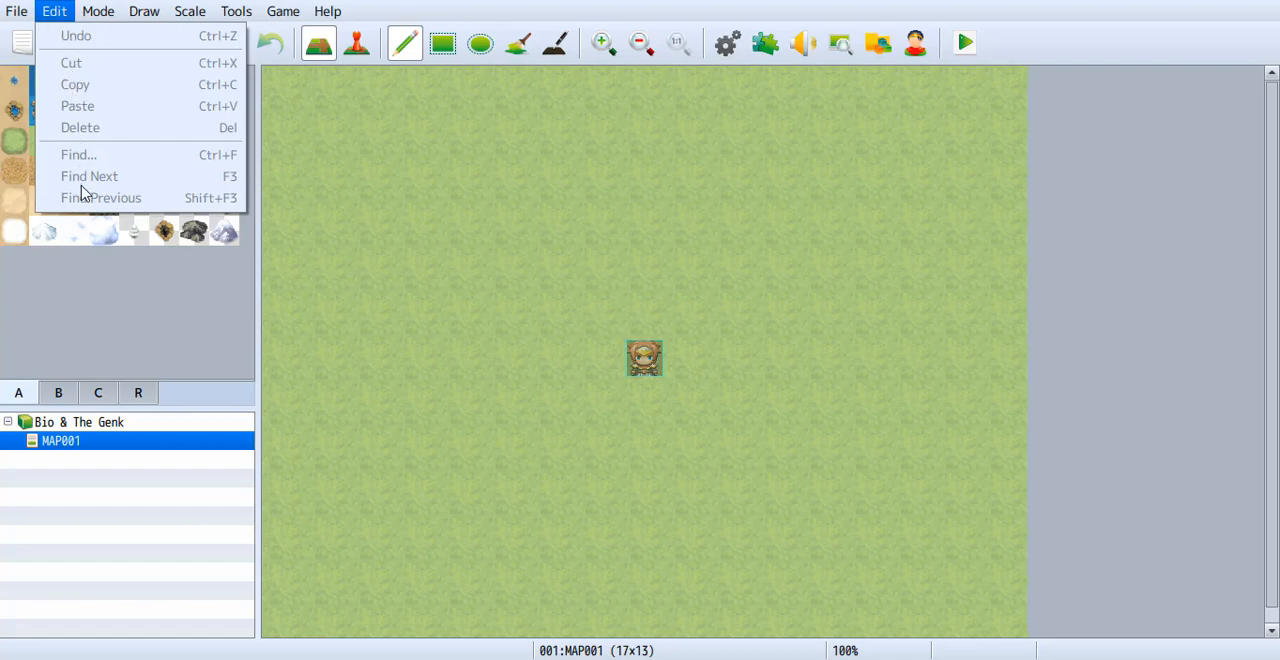
mouse_move(98, 17)
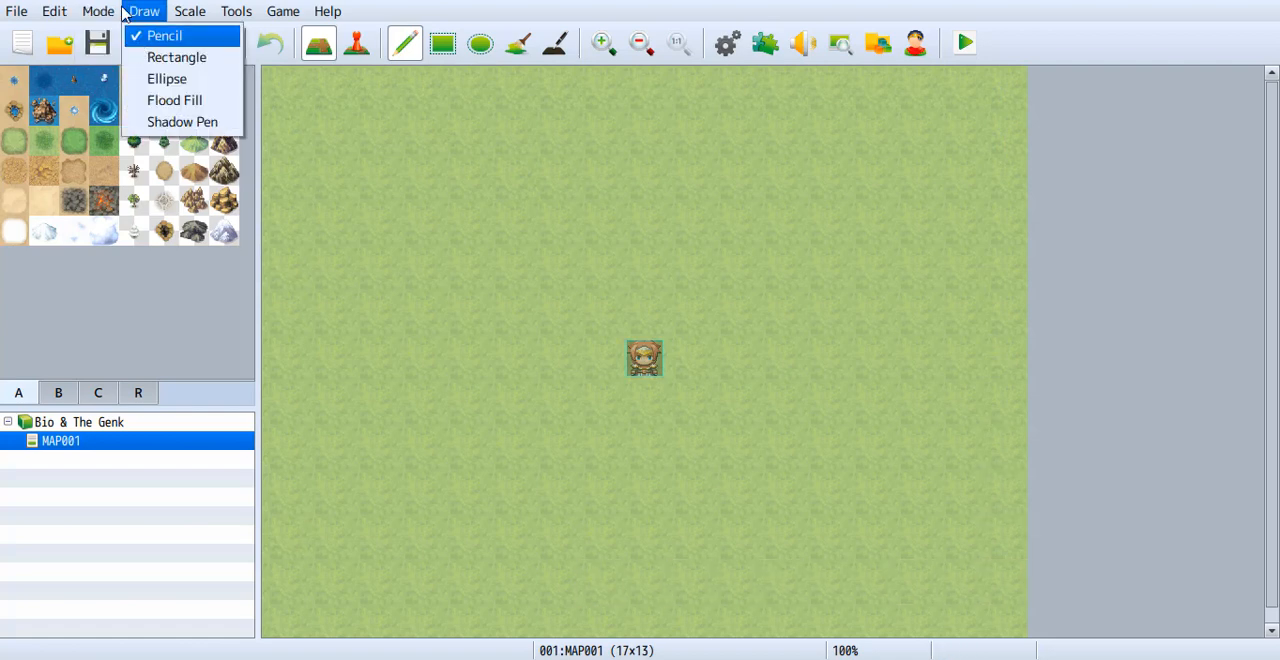
mouse_move(100, 11)
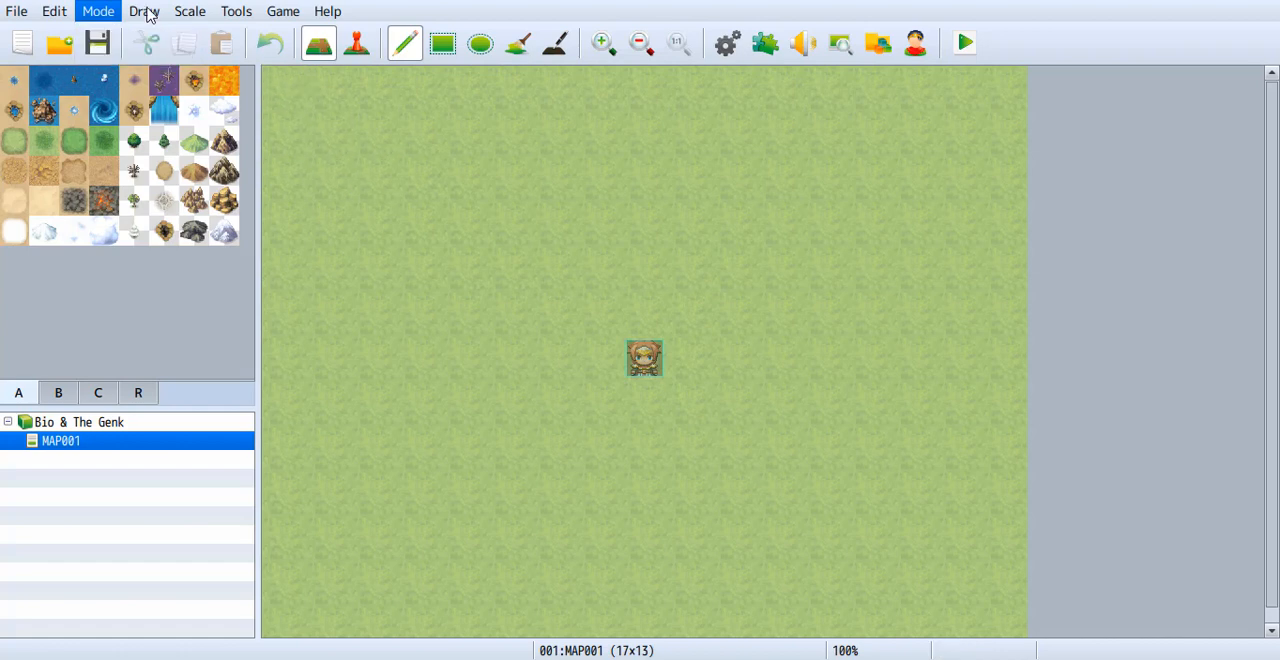
mouse_move(146, 12)
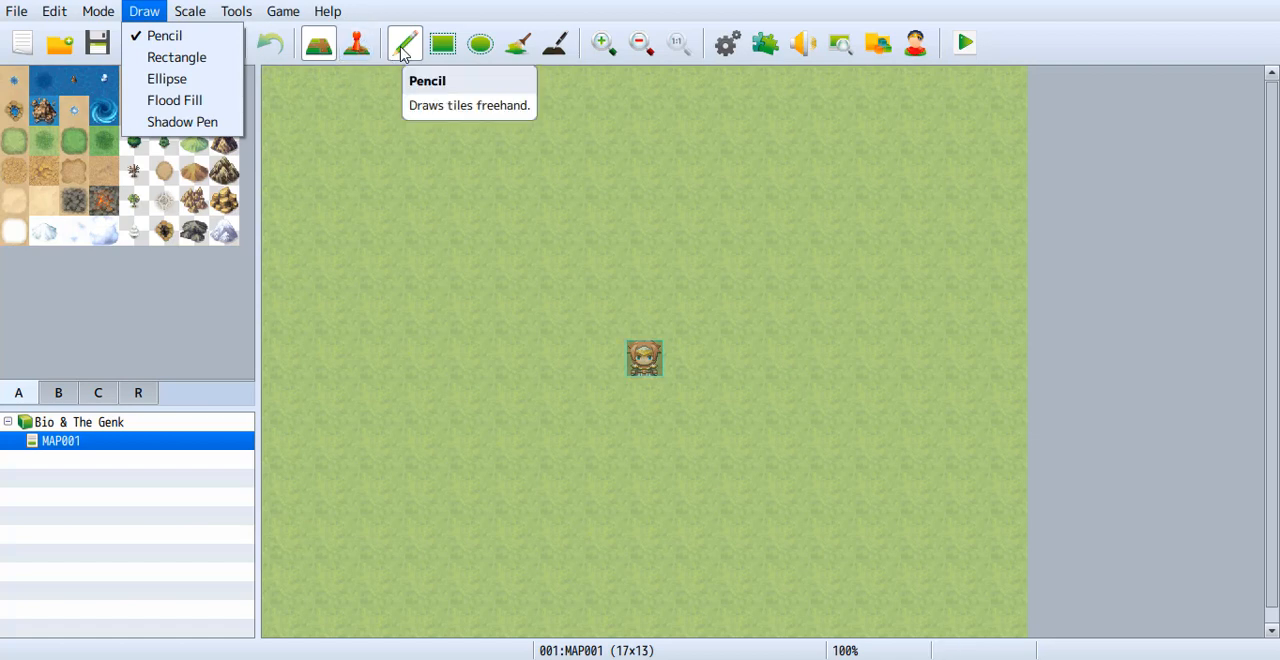
Paint the top two rows of MAP001 with Grassland A (Dark) using the Pencil.
click(43, 140)
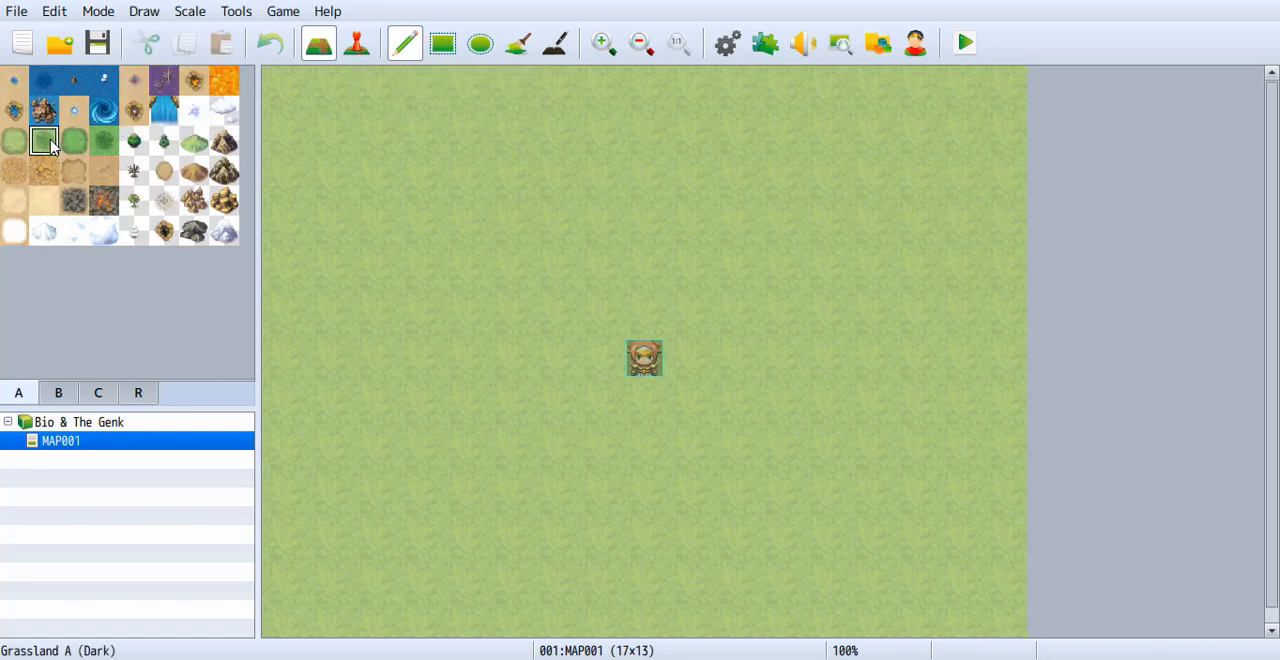
mouse_move(284, 88)
mouse_down()
mouse_move(871, 94)
mouse_move(1022, 109)
mouse_up()
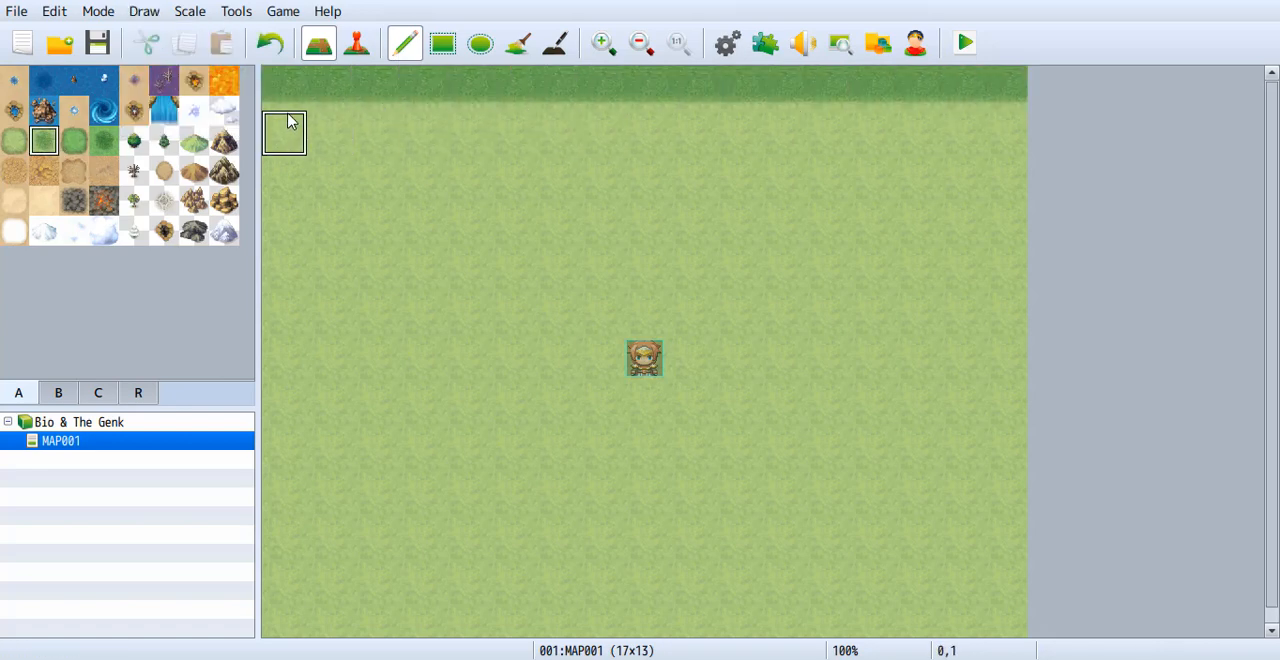
drag(286, 130, 1003, 126)
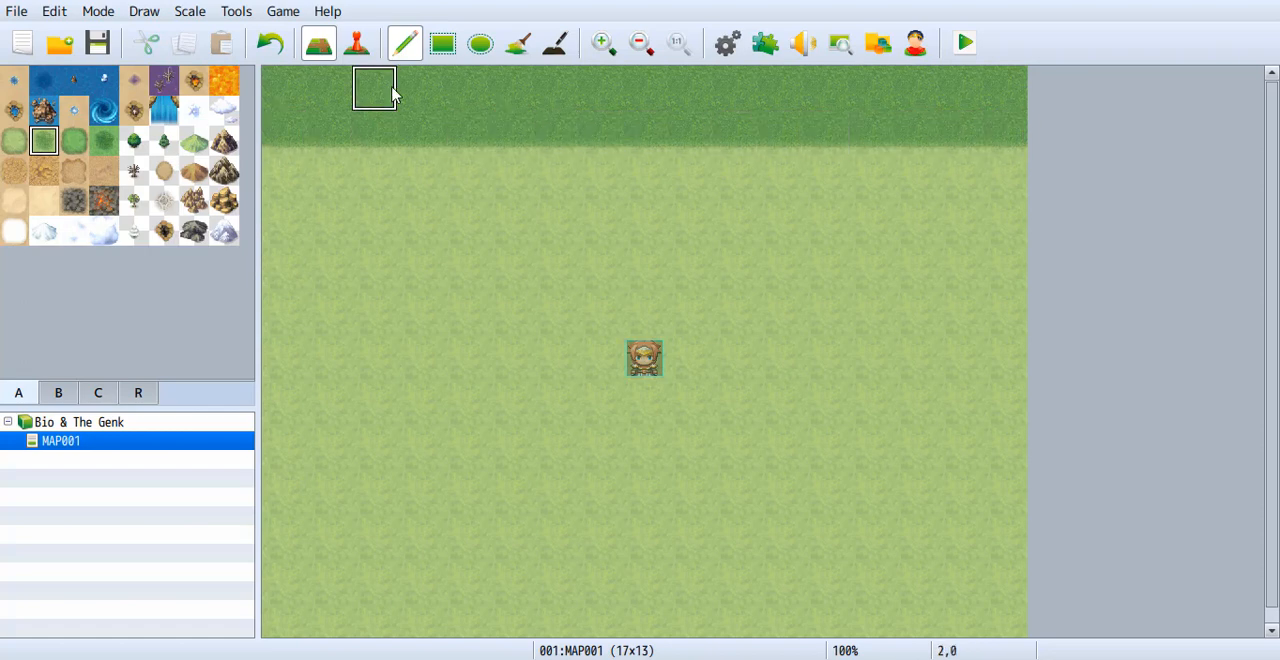
Draw a Grassland A (Dark) rectangle about 6 by 4 tiles at the map's left edge, directly below the dark rows.
click(442, 43)
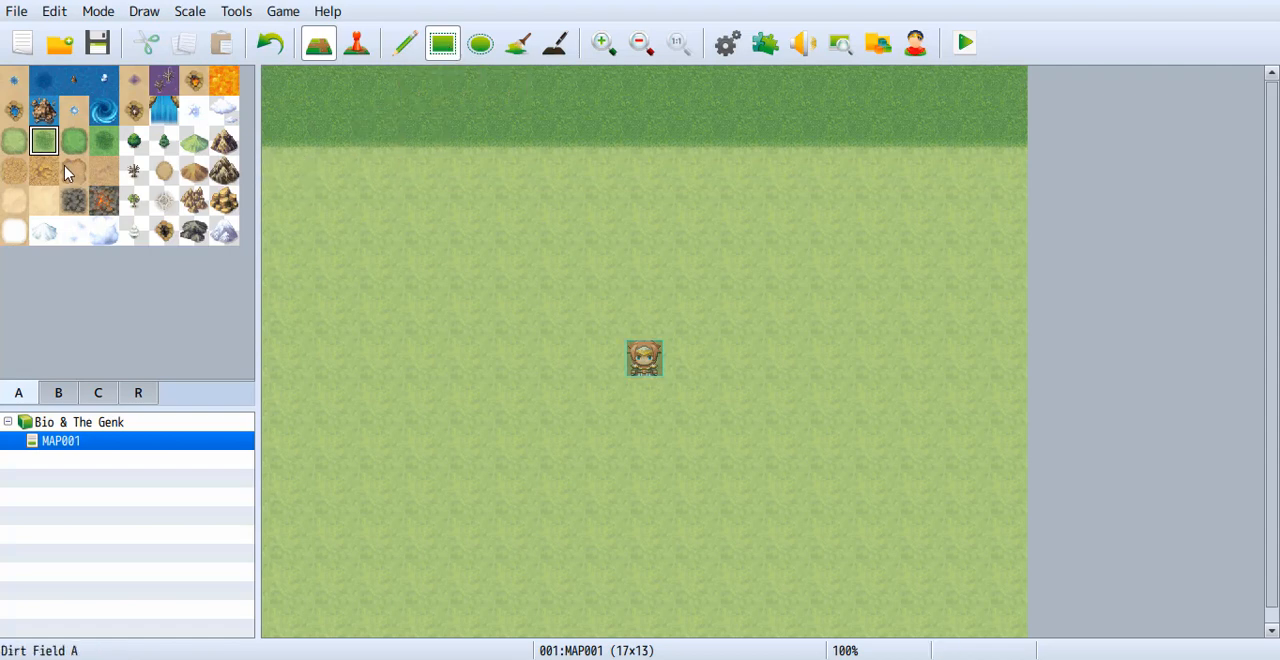
click(14, 142)
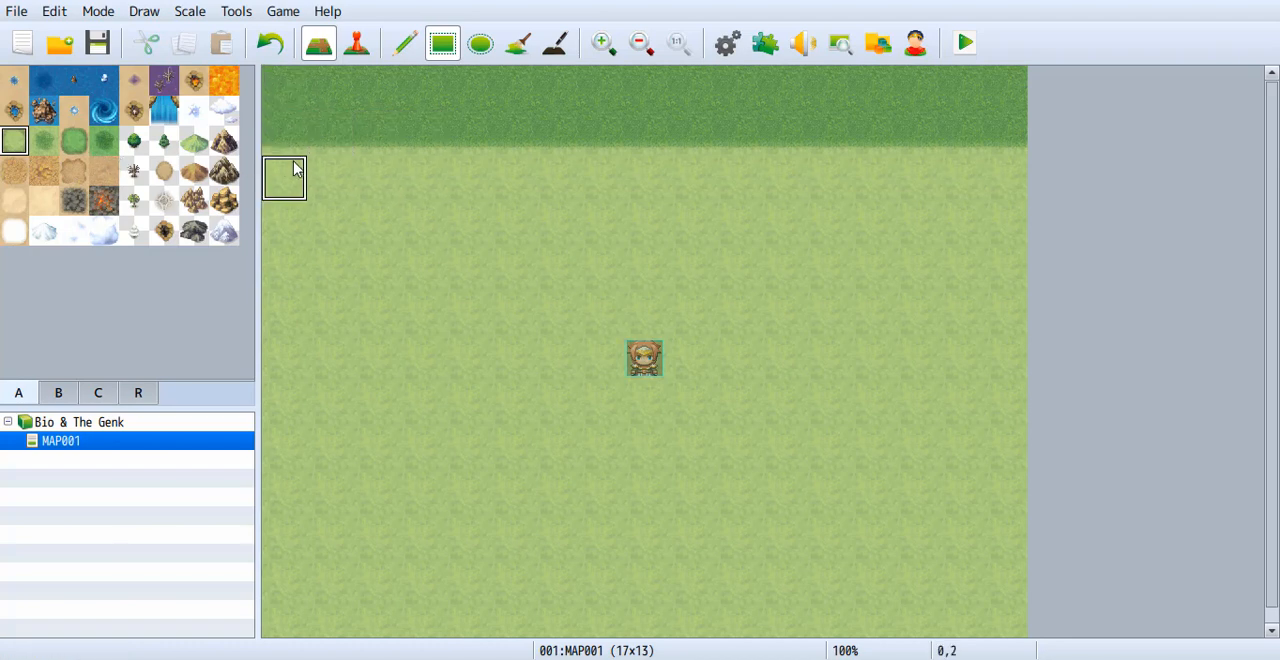
click(44, 143)
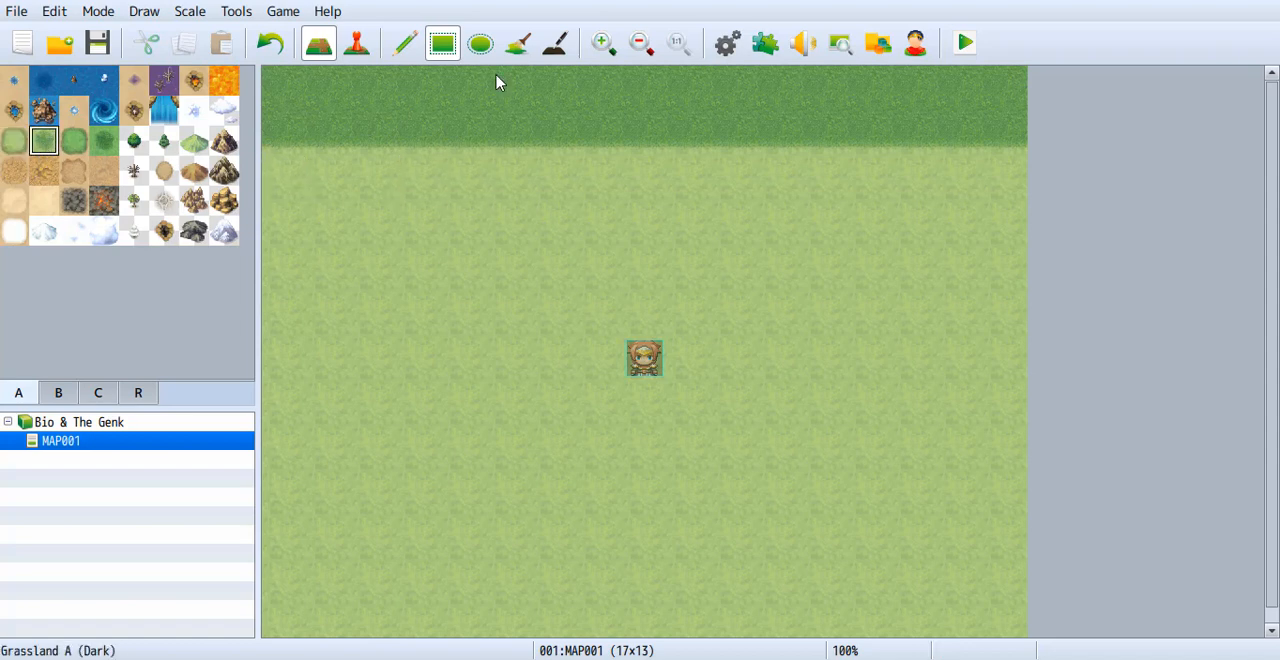
click(450, 46)
drag(280, 177, 513, 302)
drag(440, 602, 494, 329)
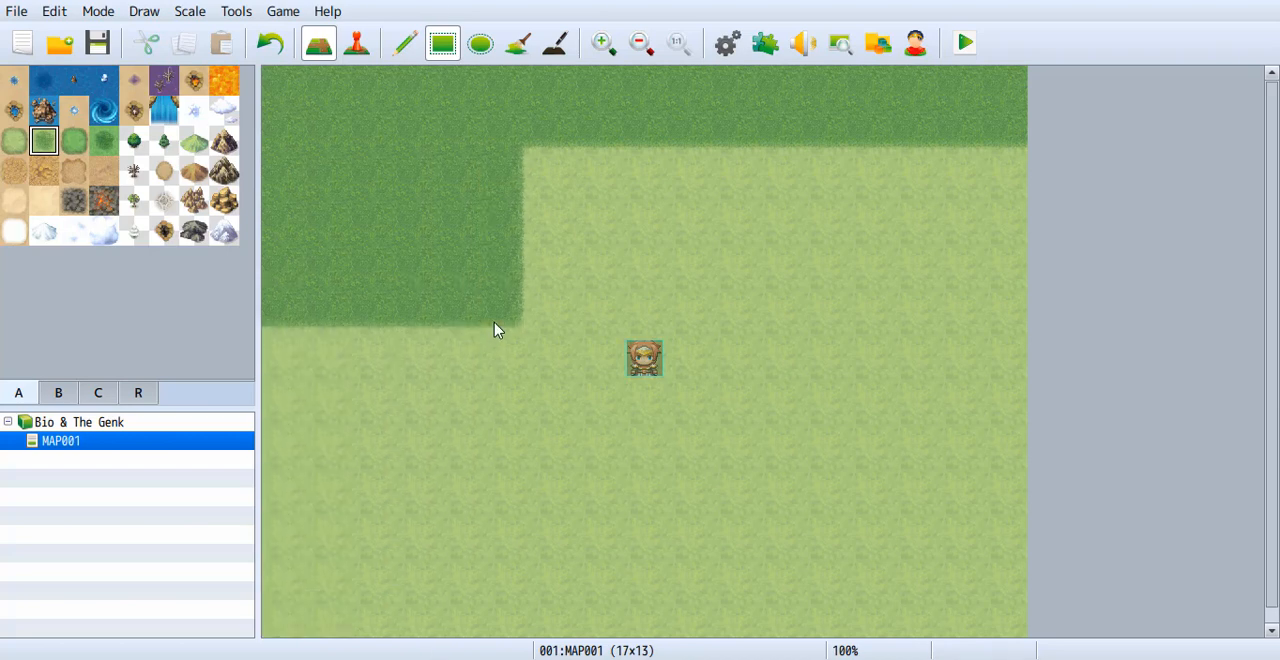
Draw a tall Grassland A (Dark) ellipse in the lower-left part of the map.
click(487, 43)
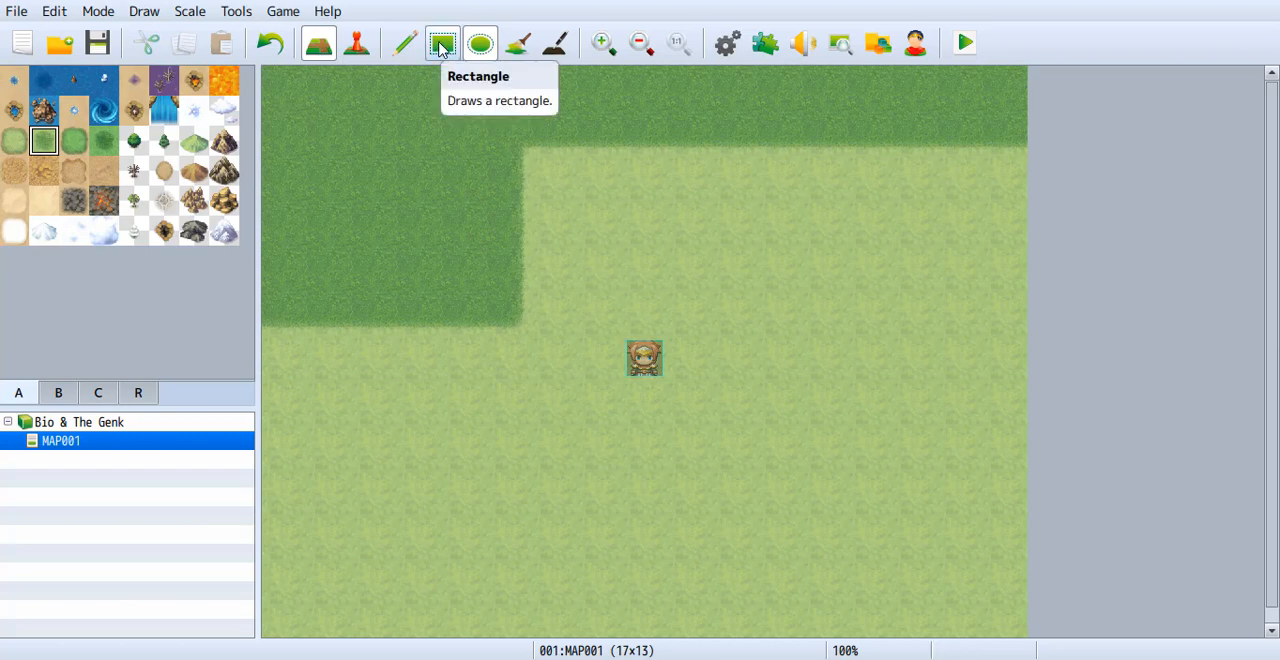
click(446, 53)
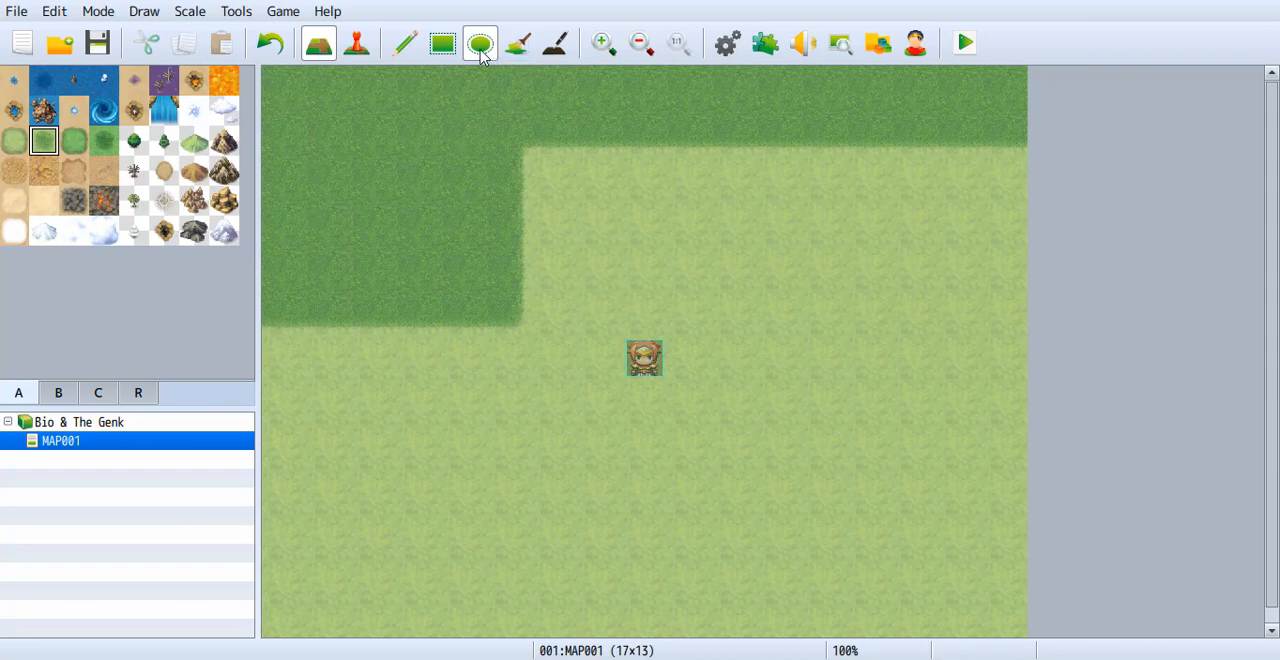
click(552, 168)
drag(539, 201, 295, 622)
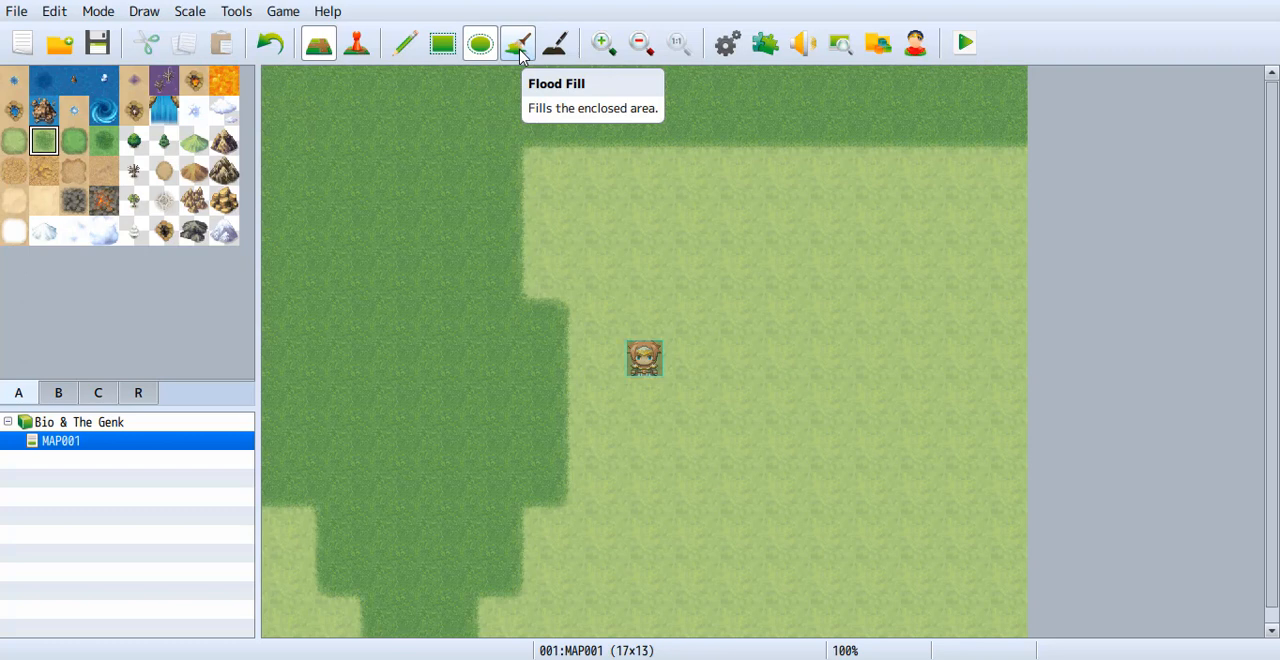
Flood-fill the dark grass area and both remaining light grass areas of the map with Dirt Field B.
click(104, 172)
click(518, 43)
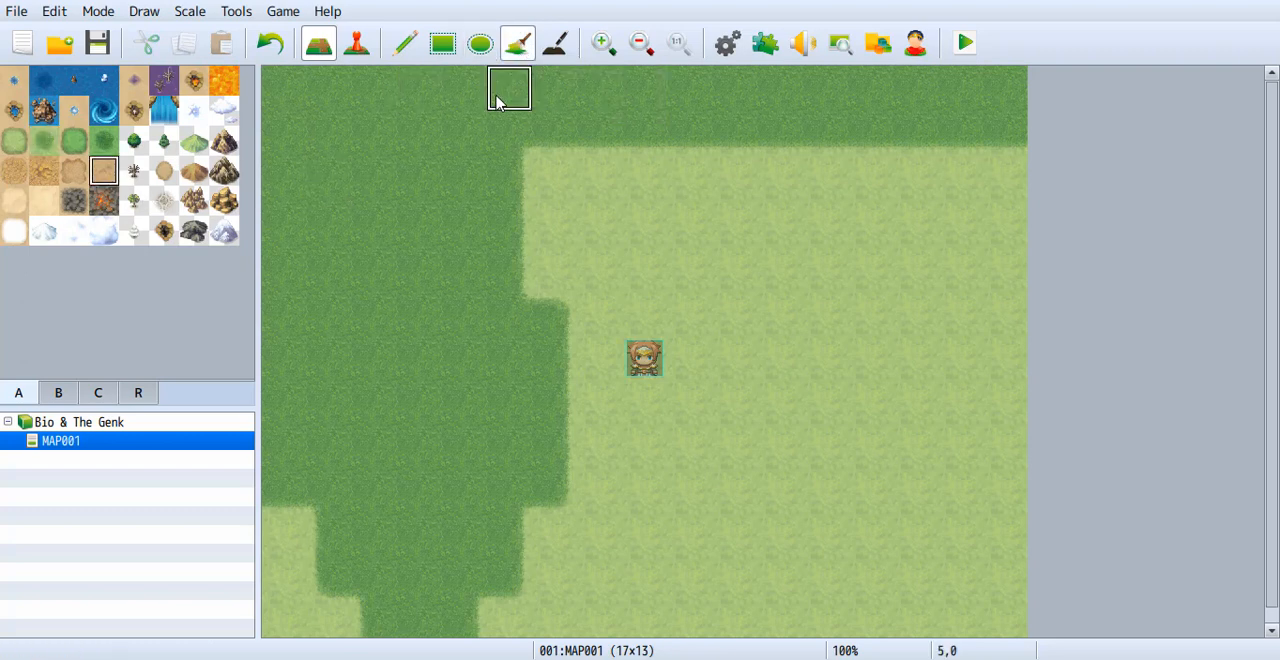
click(283, 92)
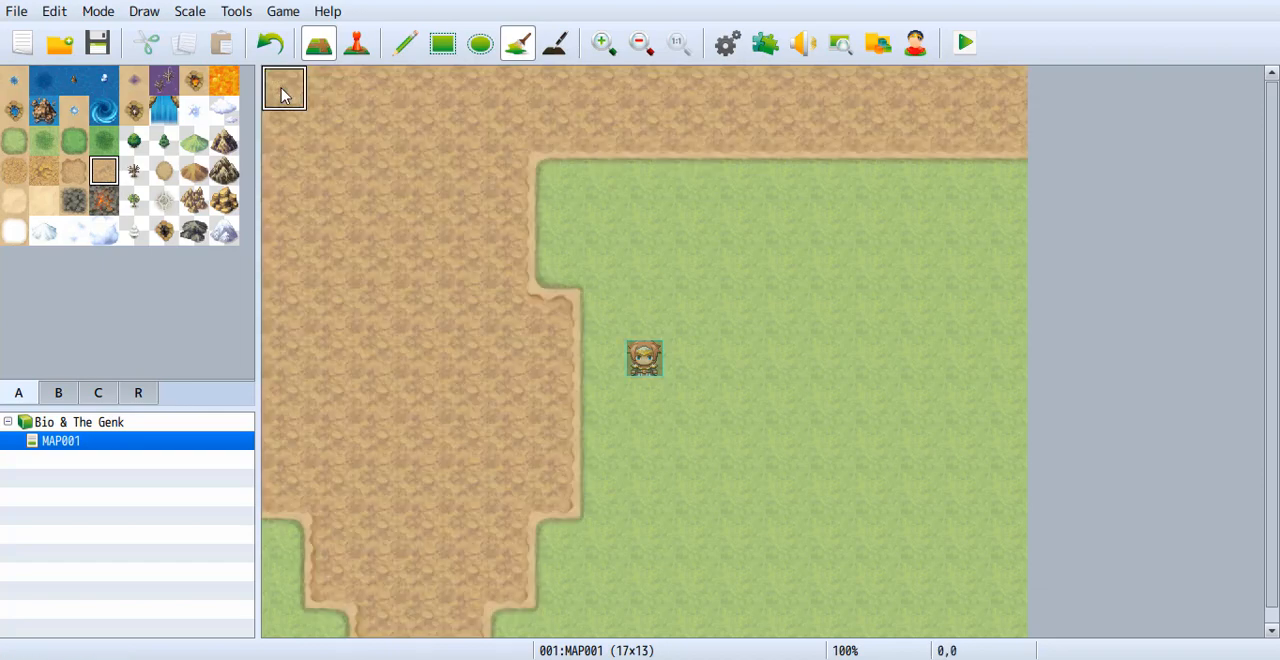
click(615, 186)
click(283, 540)
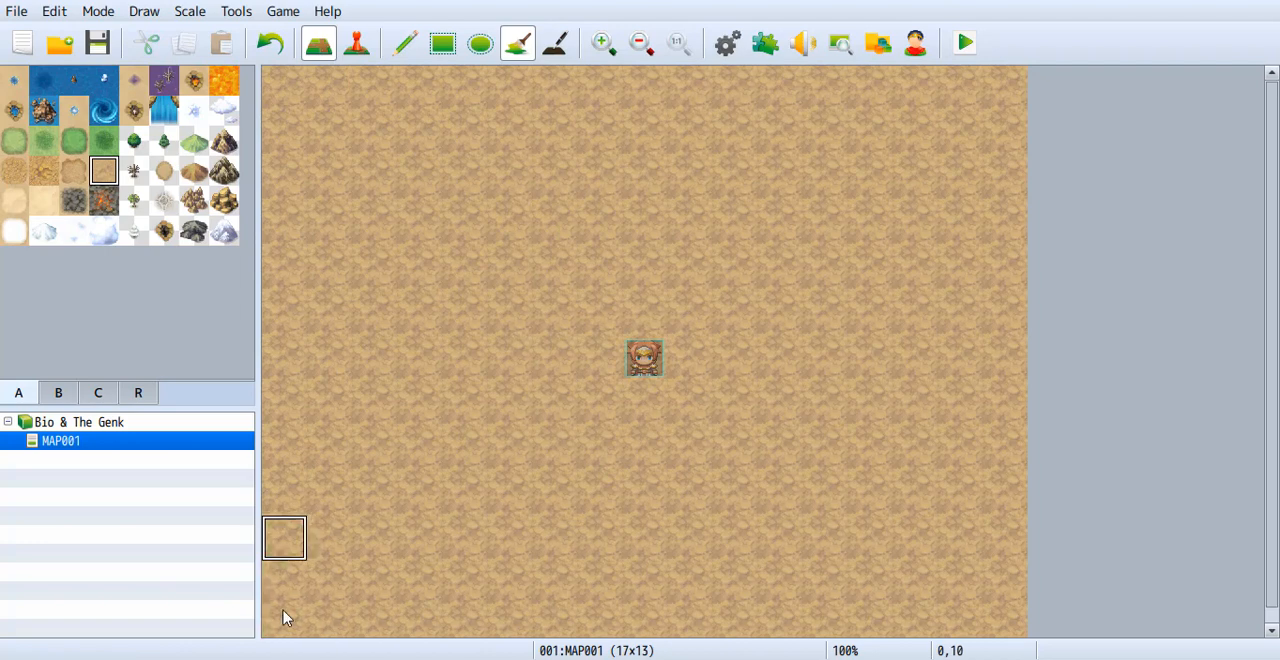
Flood-fill the whole map with Grassland B and refill it with Dirt Field B.
click(74, 141)
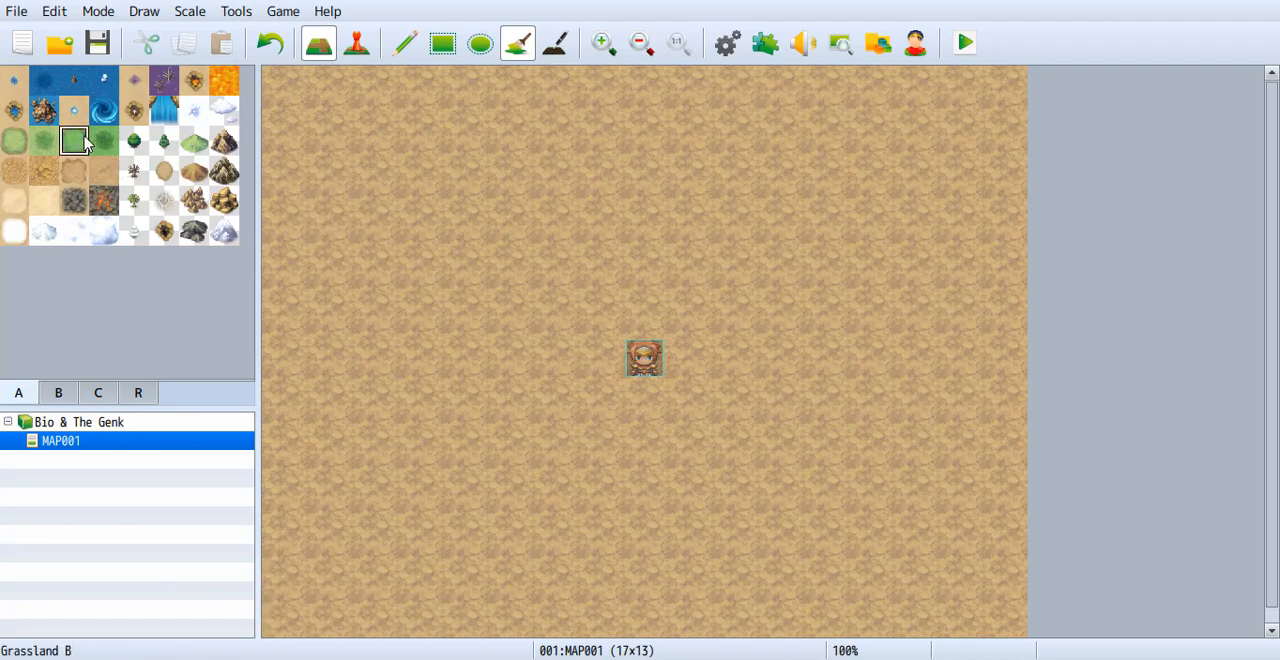
click(277, 88)
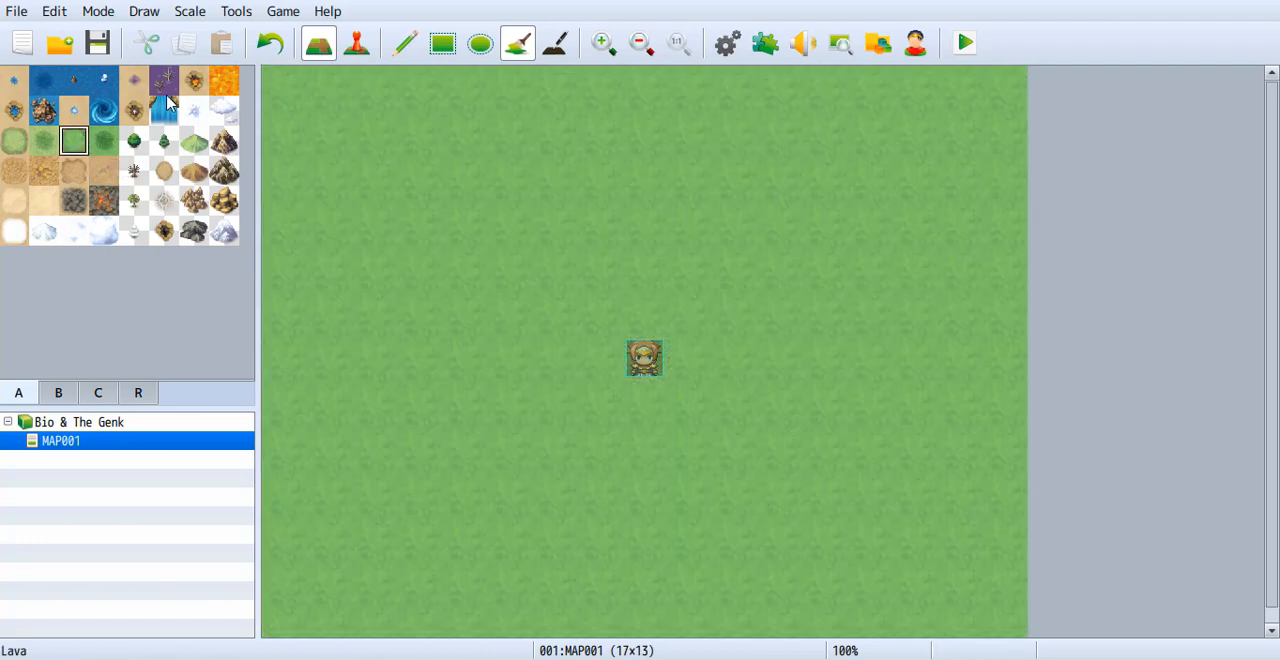
click(104, 172)
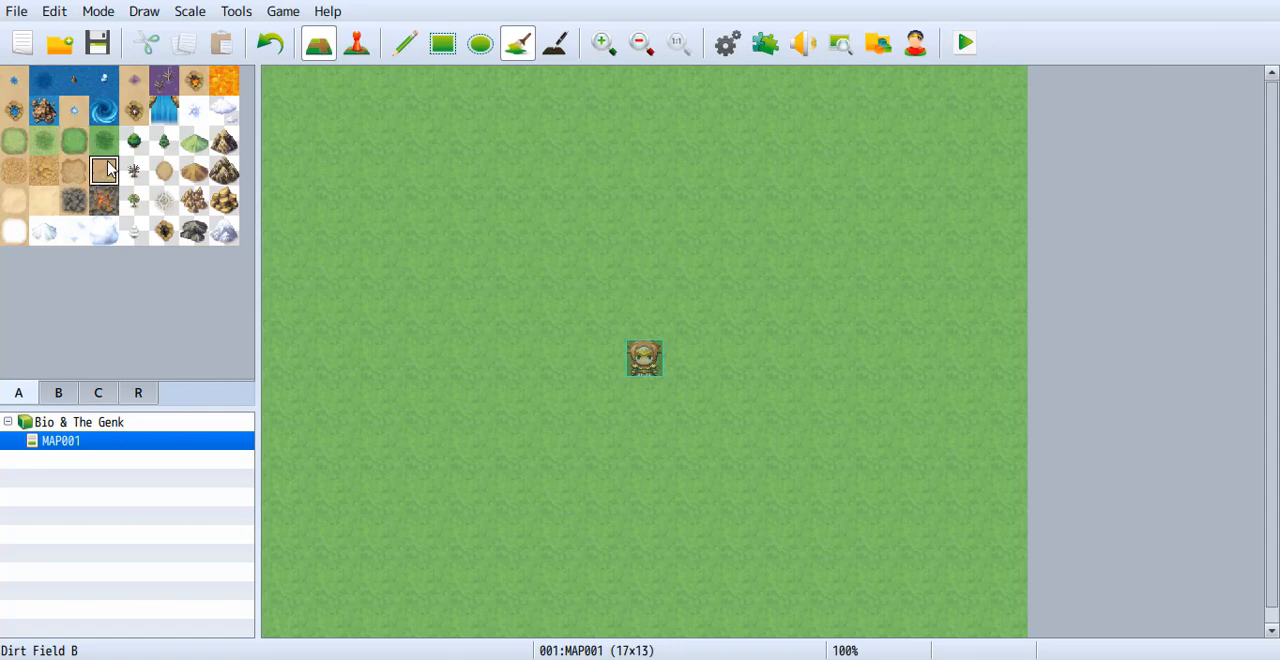
click(280, 91)
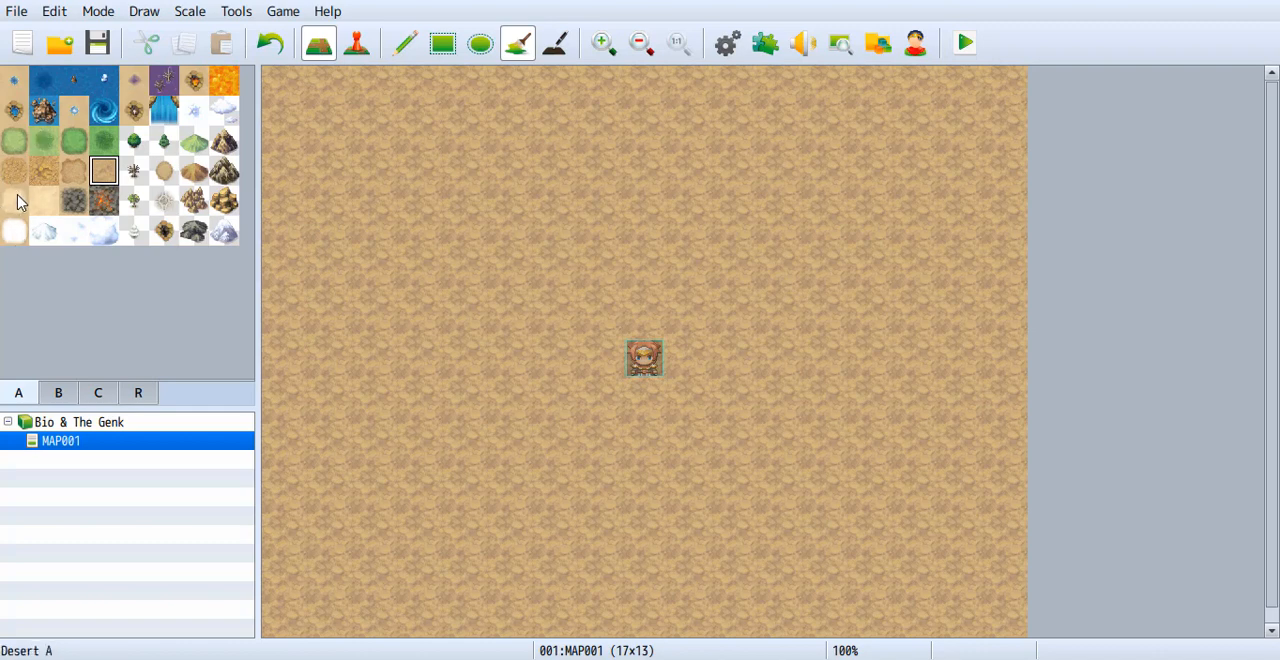
Flood-fill the whole map with Desert A and draw a winding shadow from its top-left corner to its right side using the Shadow Pen.
click(16, 201)
click(284, 88)
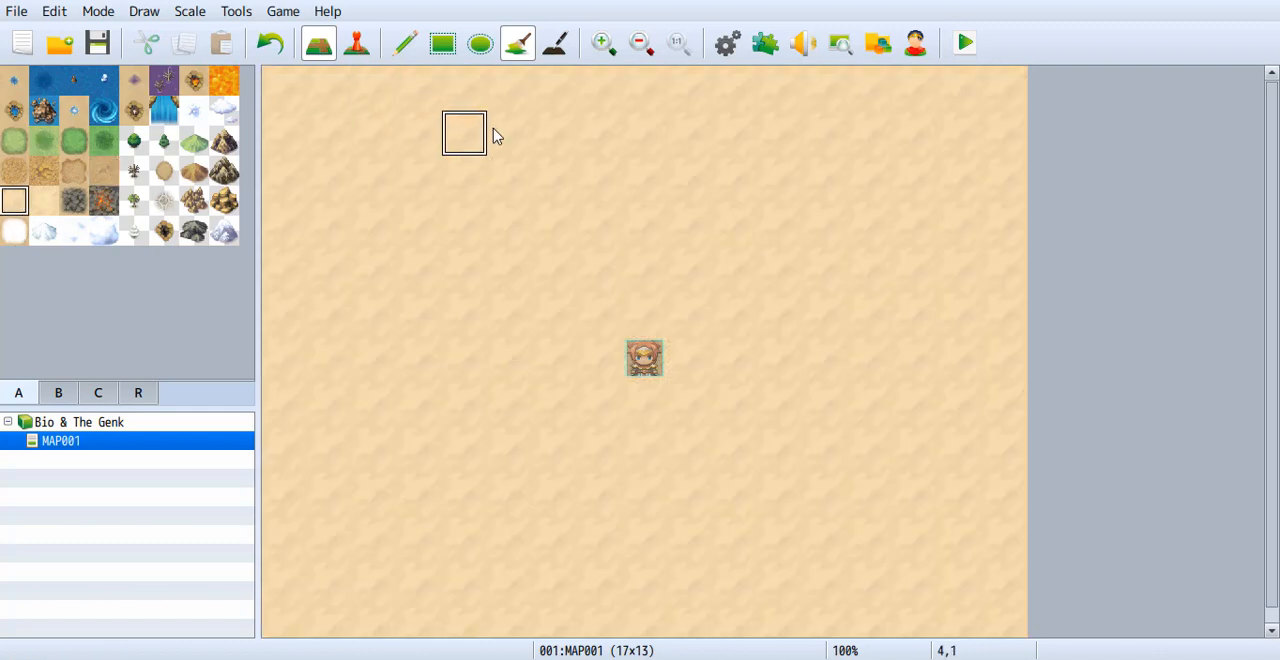
click(557, 50)
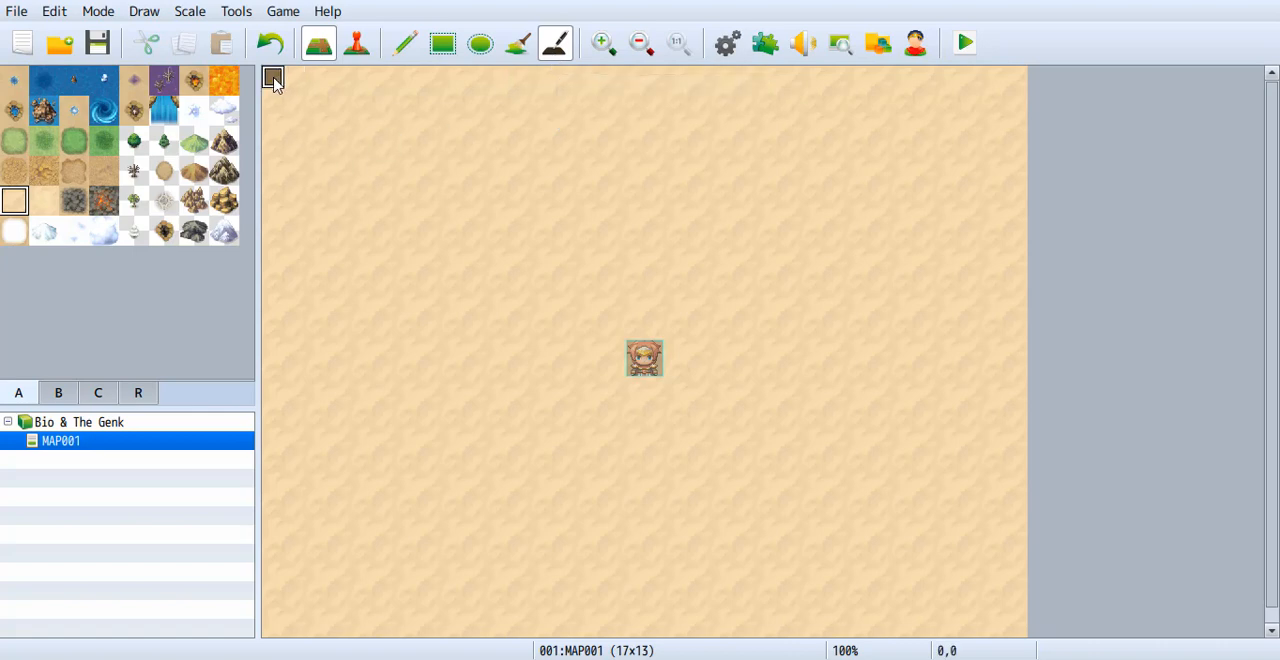
mouse_move(274, 82)
mouse_down()
mouse_move(320, 109)
mouse_move(314, 163)
mouse_move(300, 100)
mouse_move(268, 95)
mouse_move(276, 170)
mouse_move(298, 170)
mouse_move(305, 190)
mouse_move(302, 290)
mouse_move(389, 323)
mouse_move(449, 77)
mouse_move(566, 72)
mouse_move(925, 100)
mouse_move(969, 434)
mouse_move(915, 405)
mouse_up()
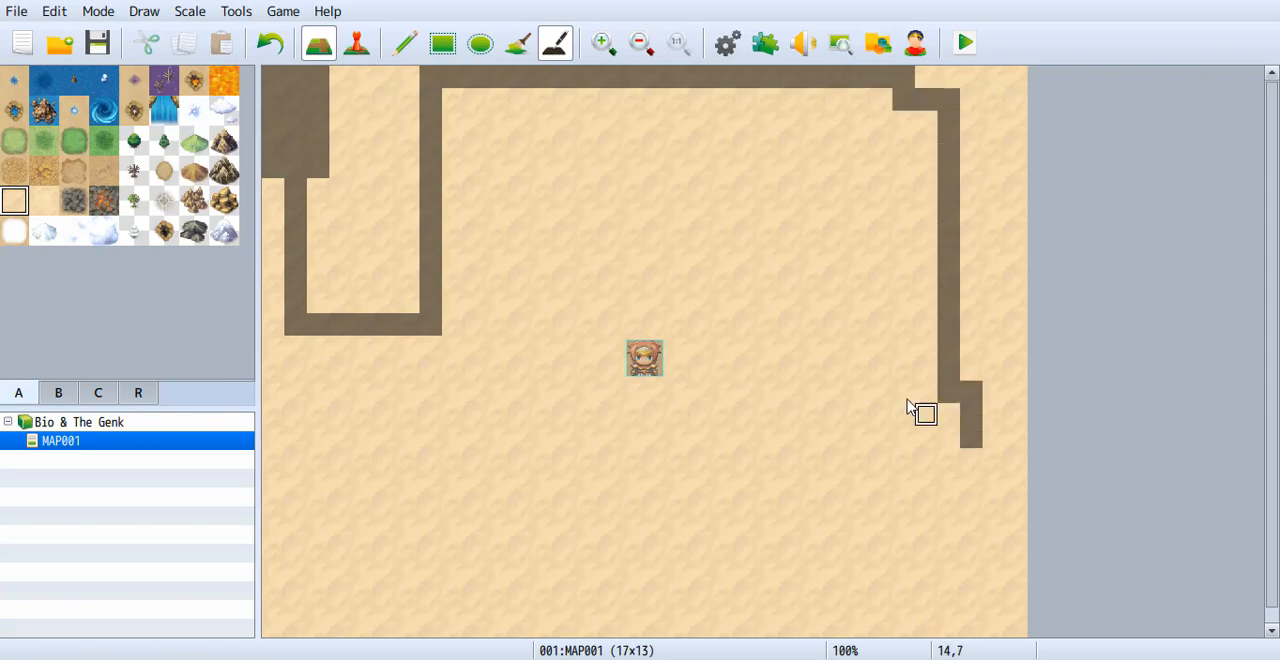
Try the map's zoom scale, switching between 113% and actual size and leaving it at 113%.
click(156, 12)
mouse_move(181, 12)
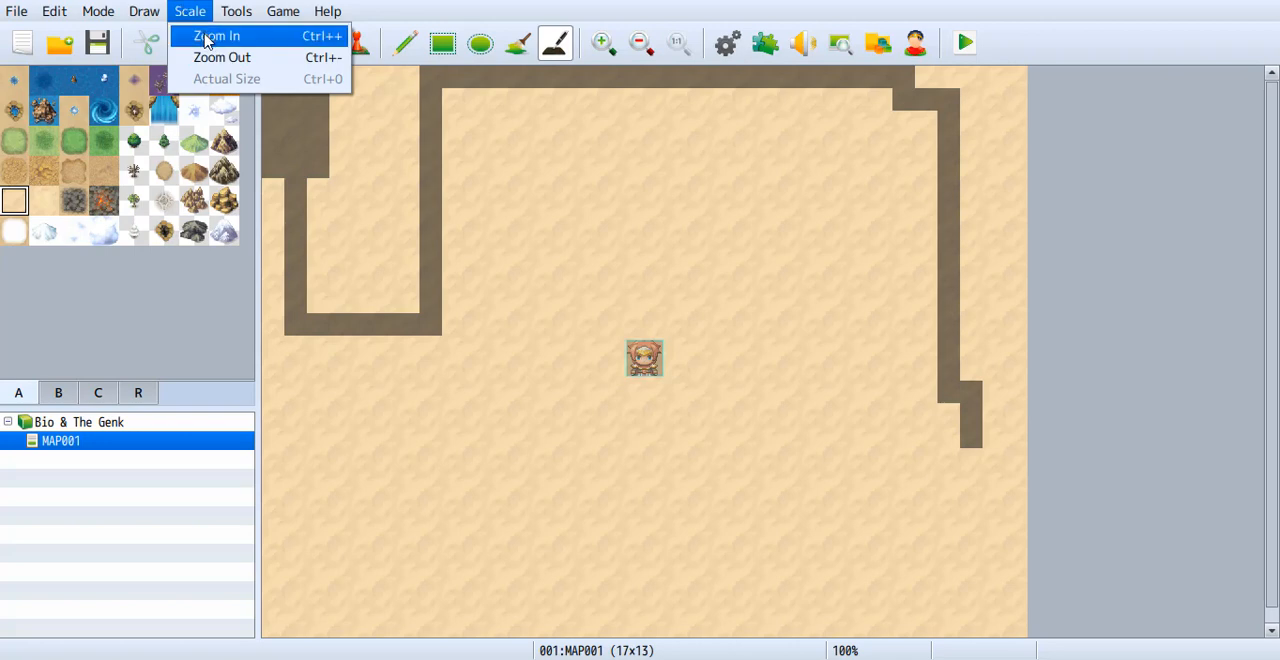
click(205, 38)
click(201, 14)
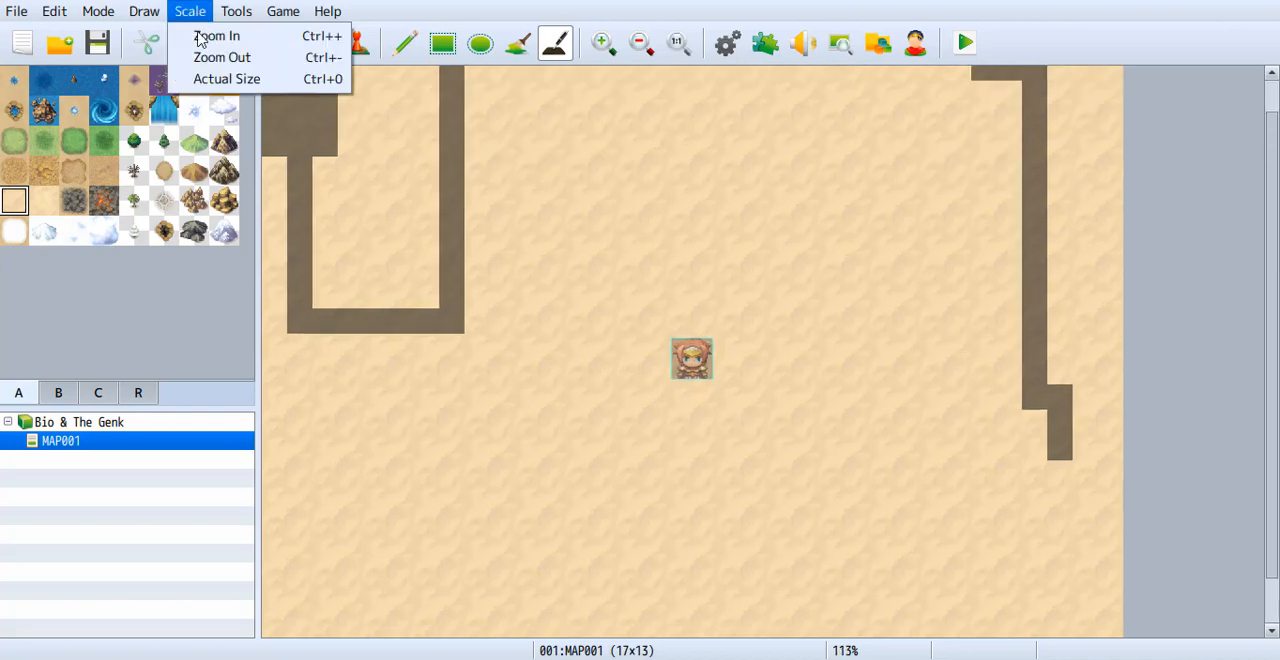
click(205, 72)
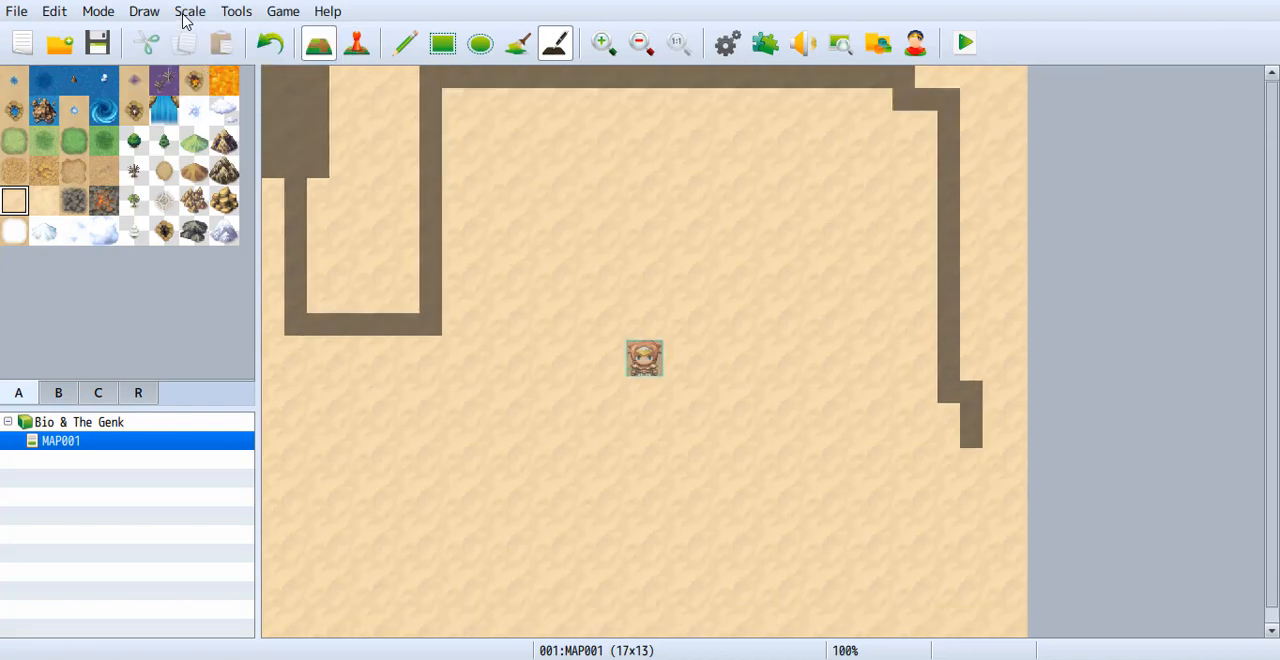
click(188, 12)
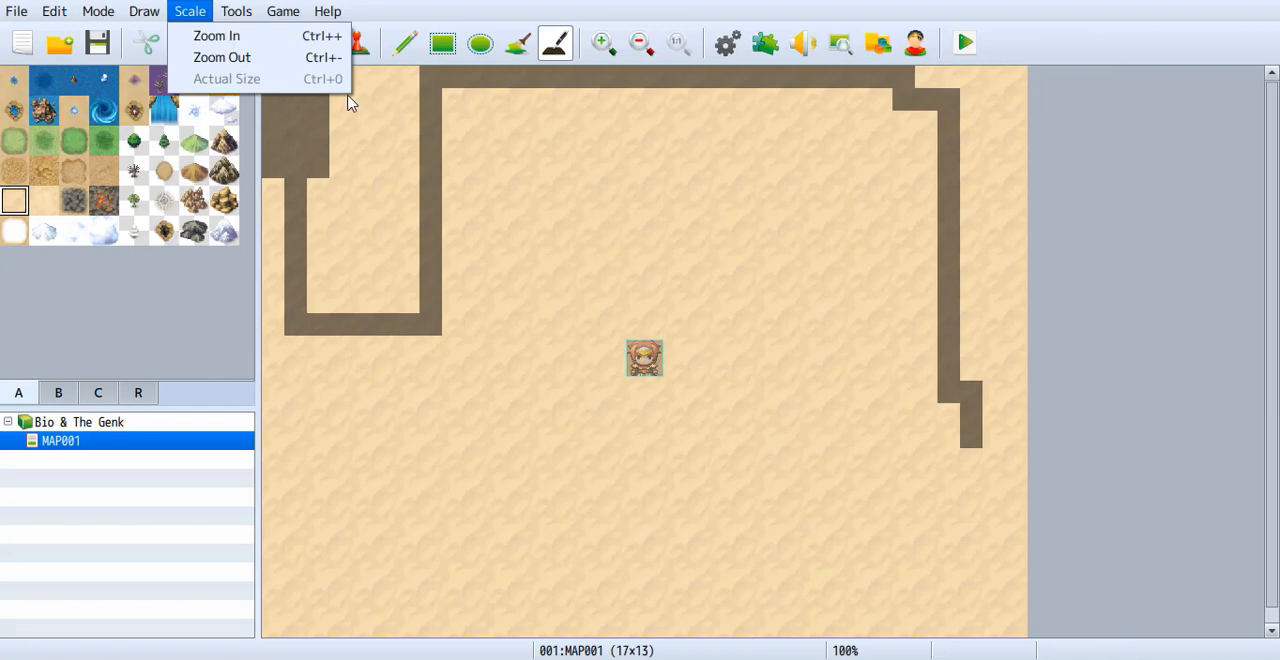
click(604, 46)
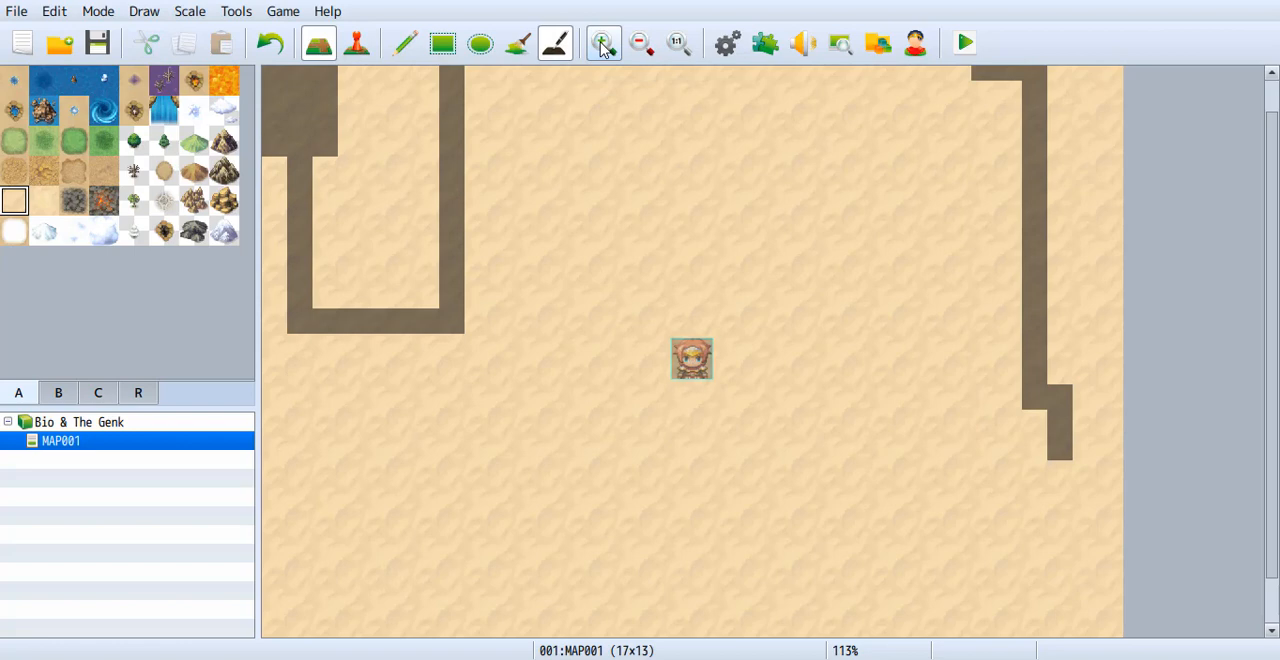
Return the map to 100% scale and clear one shadow square from the inner vertical shadow strip near the map's upper-left corner.
click(641, 44)
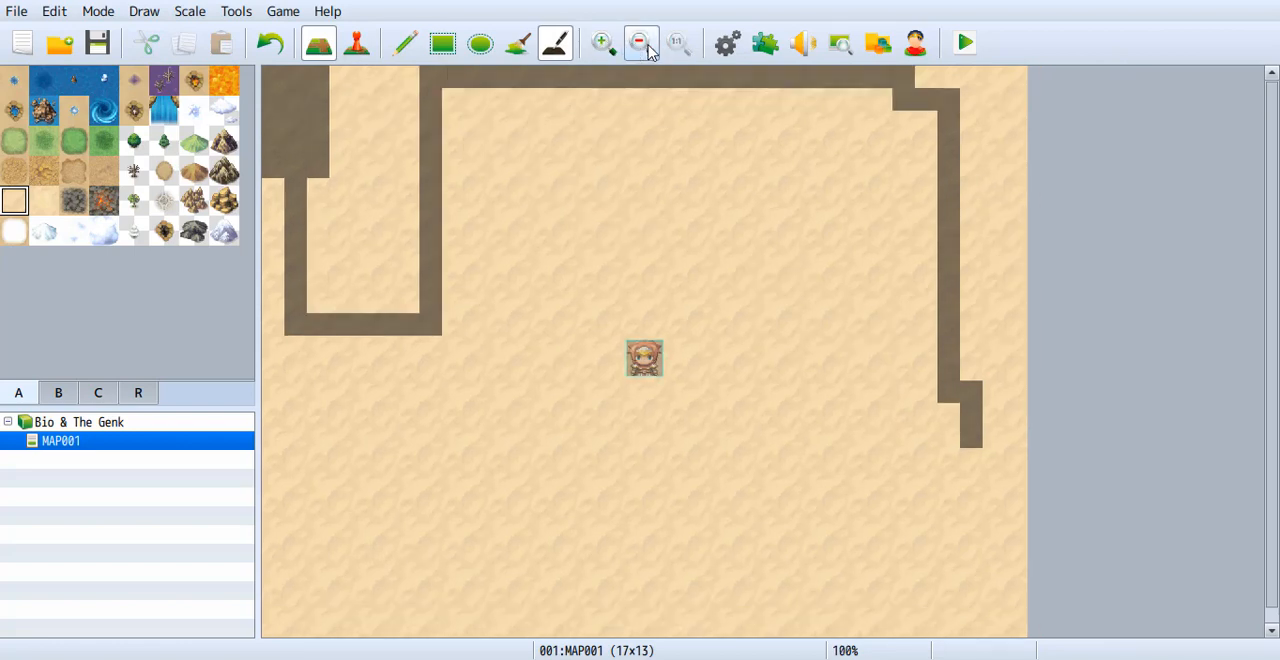
click(238, 14)
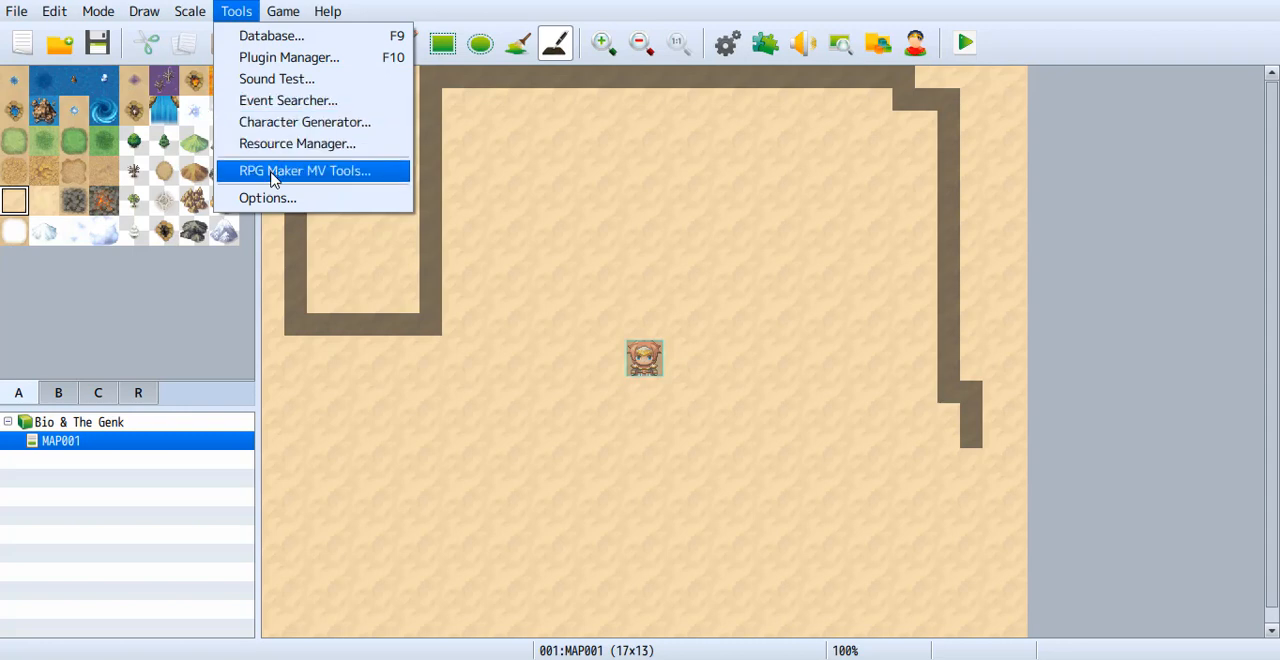
mouse_move(292, 8)
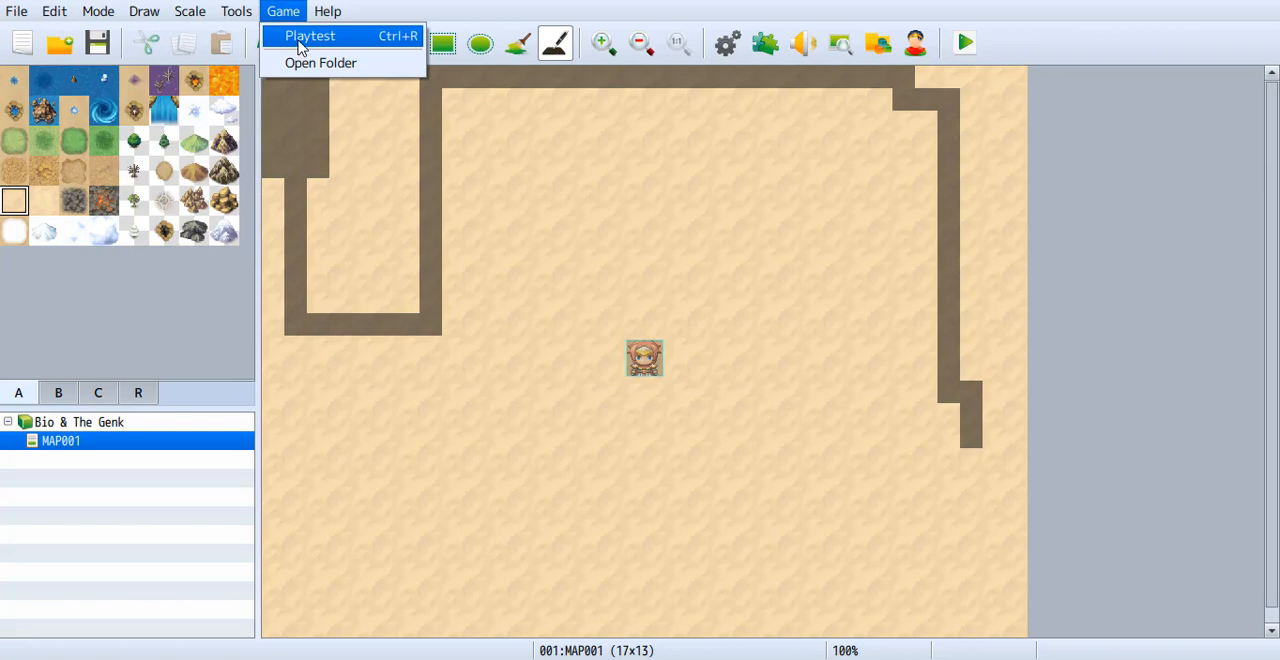
click(430, 192)
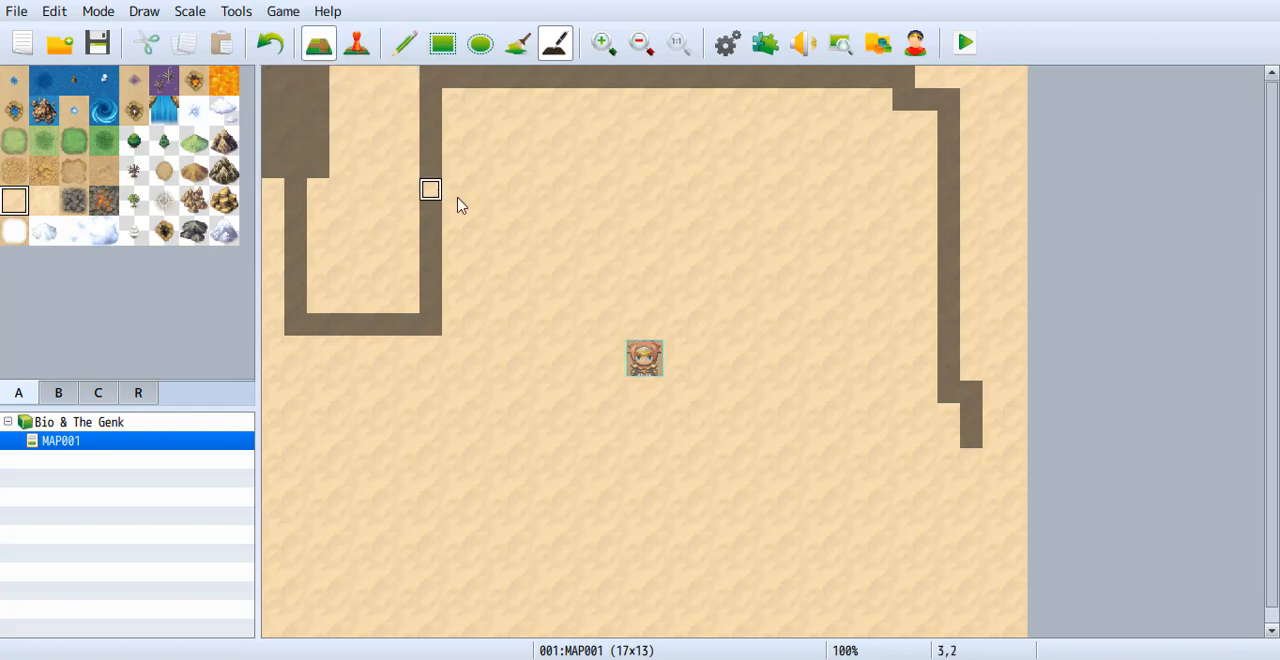
click(284, 12)
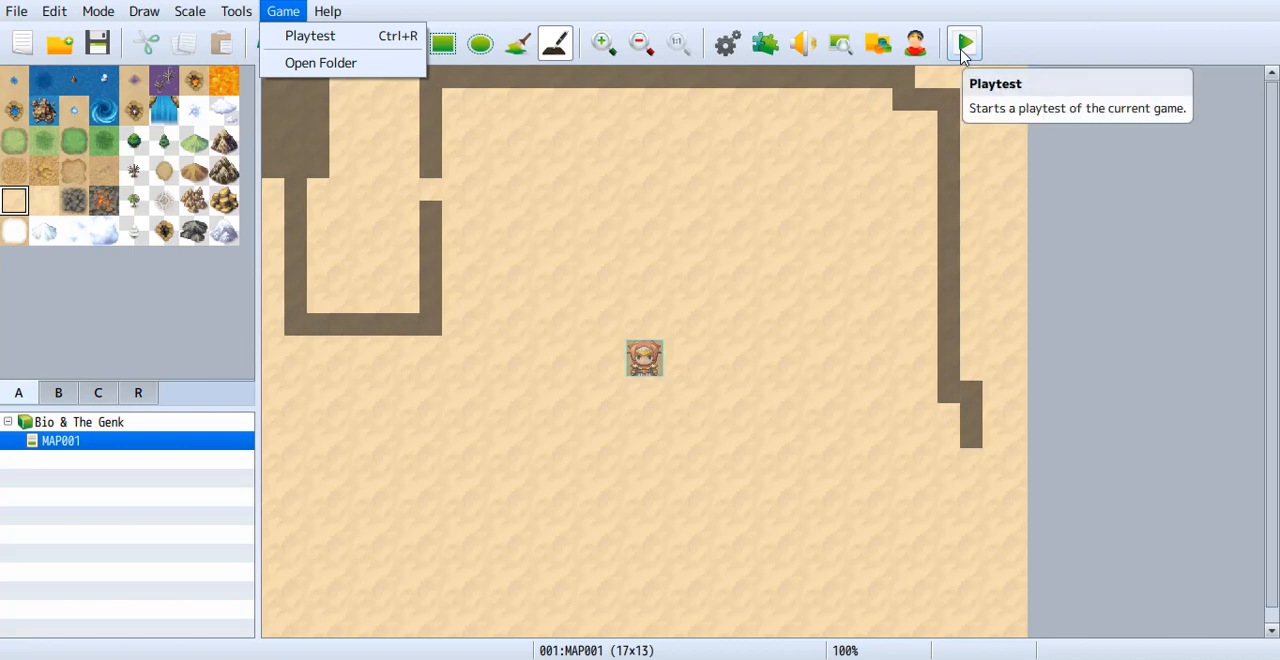
mouse_move(318, 12)
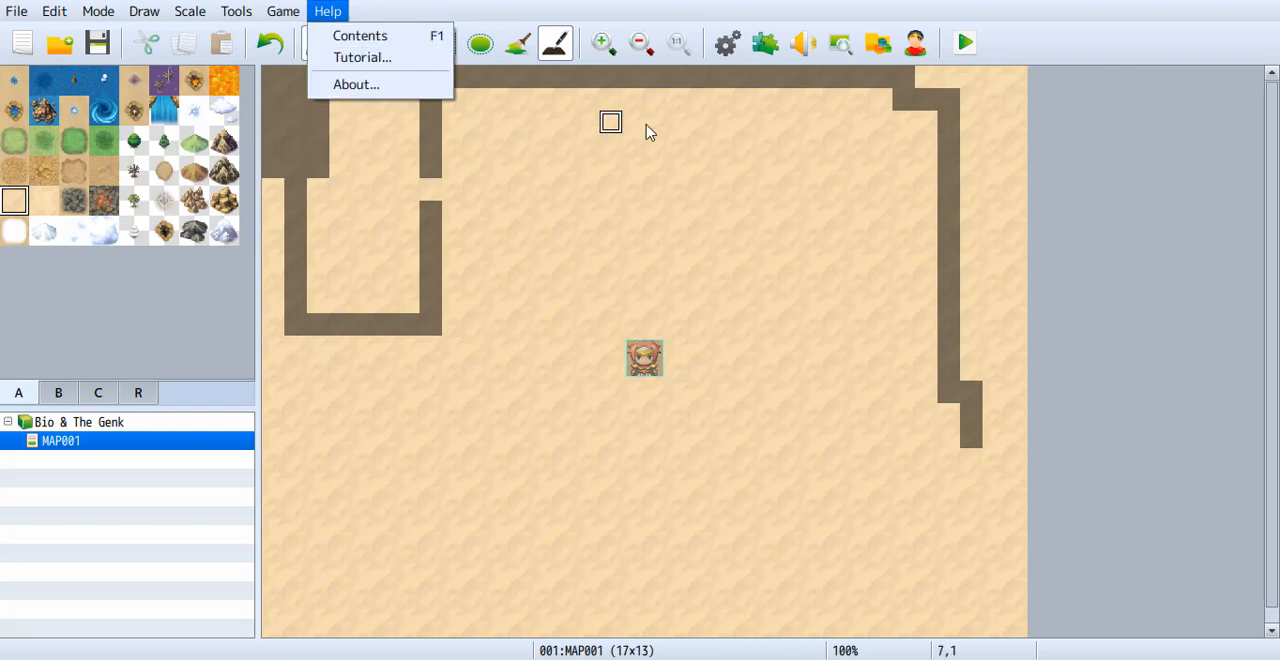
Look through the Actors, Classes and Terms sections of the project's database and close it.
click(724, 46)
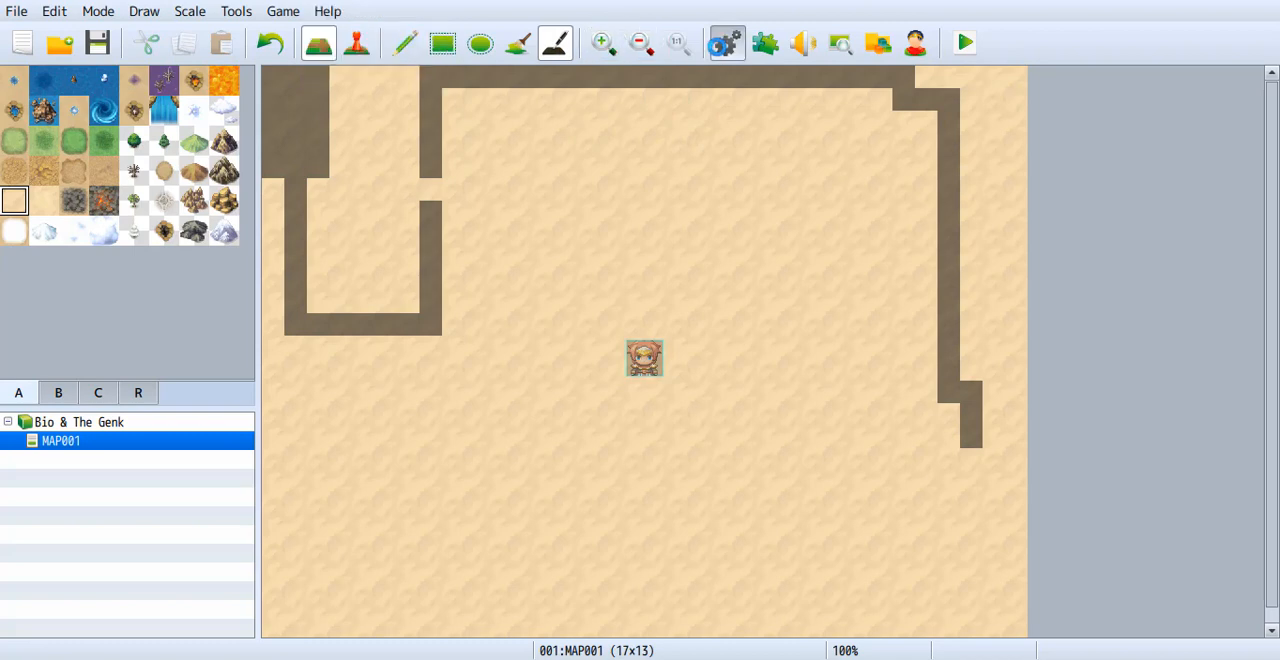
click(739, 53)
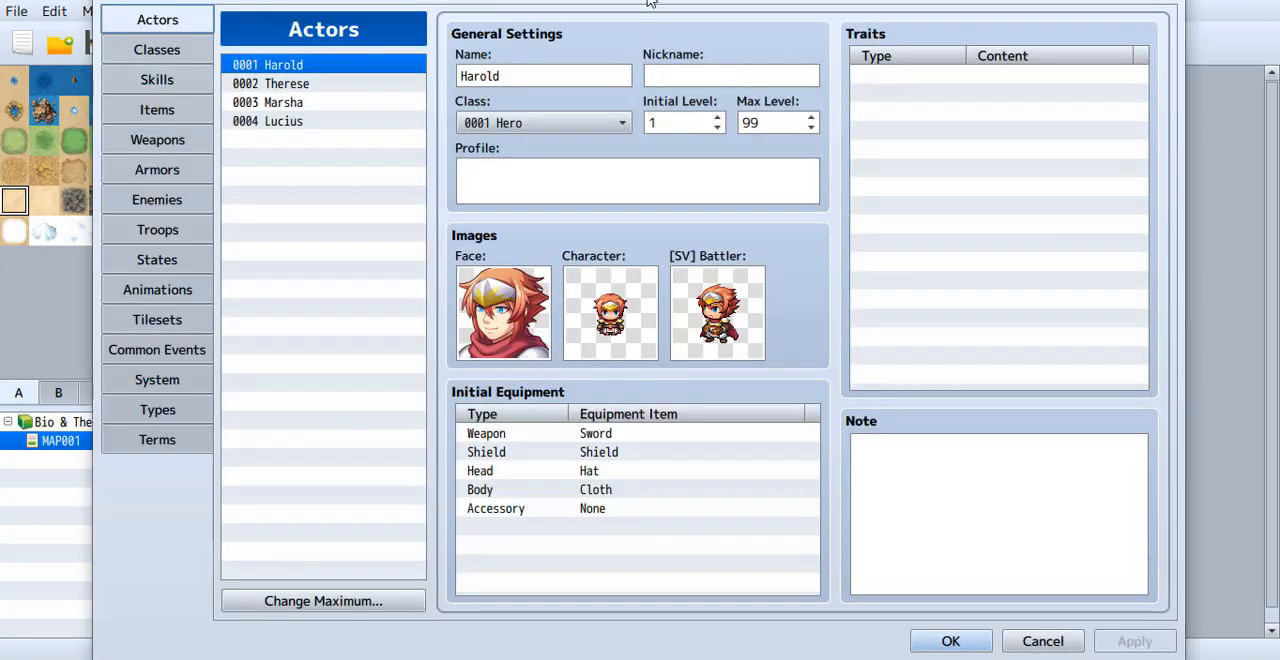
mouse_move(648, 2)
mouse_down()
mouse_move(643, 29)
mouse_move(637, 14)
mouse_up()
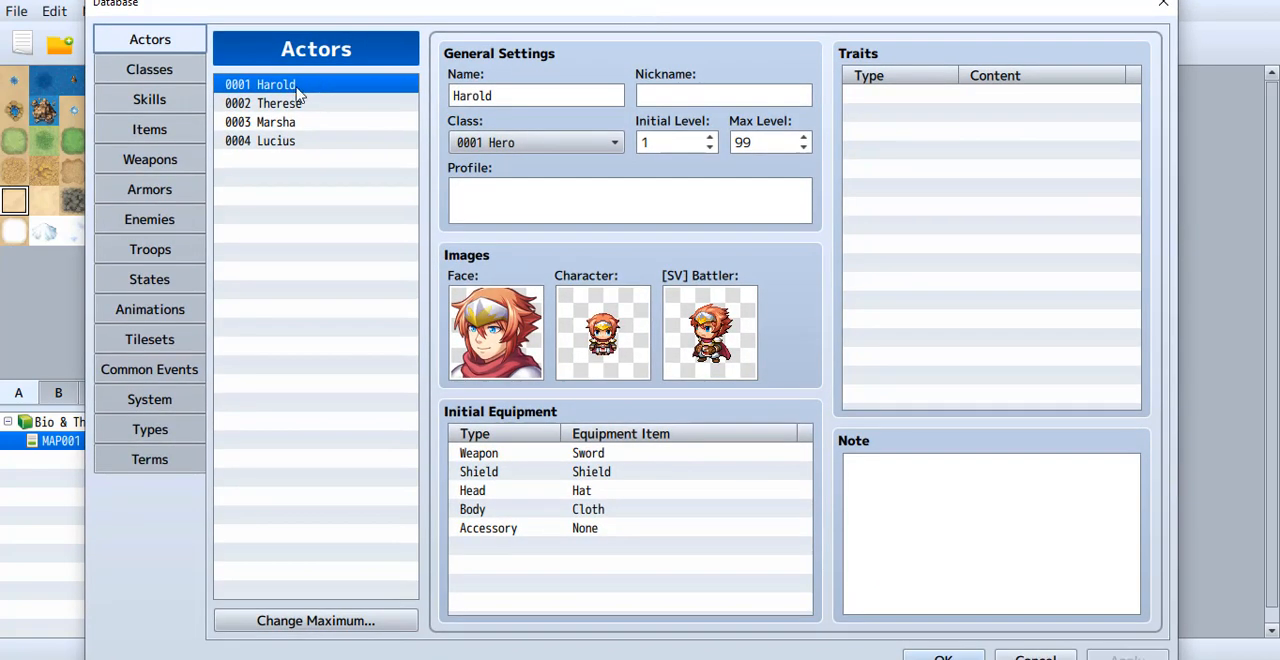
click(150, 70)
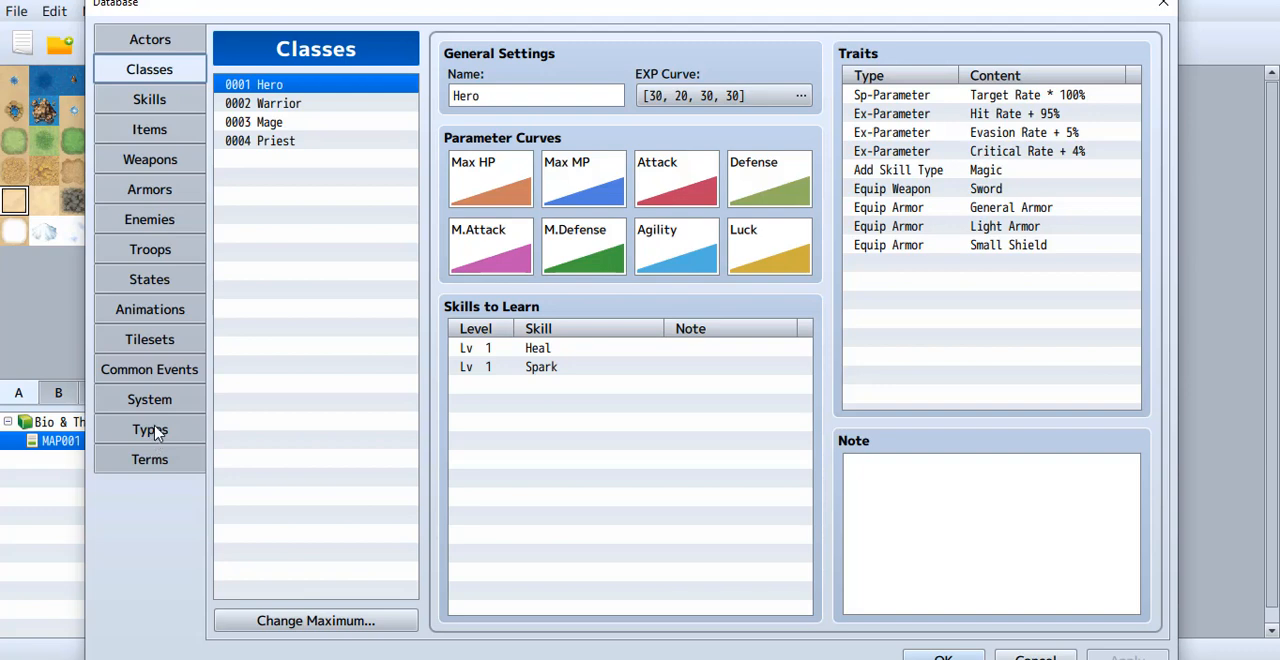
click(152, 462)
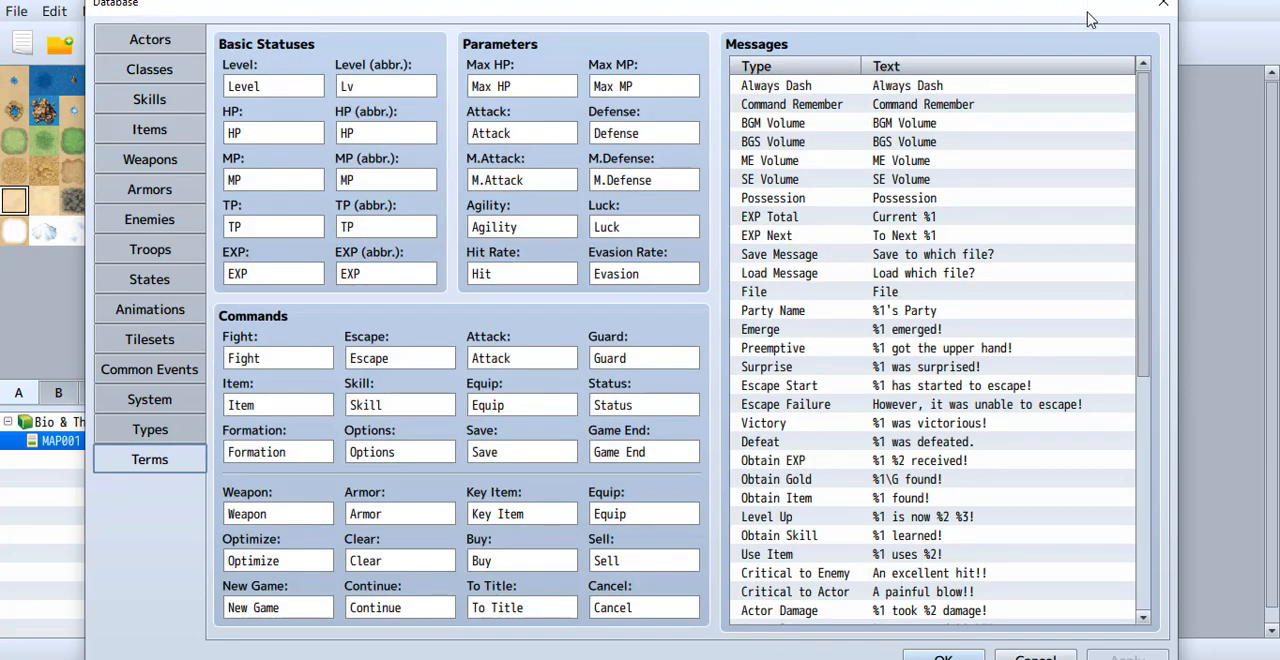
click(1164, 7)
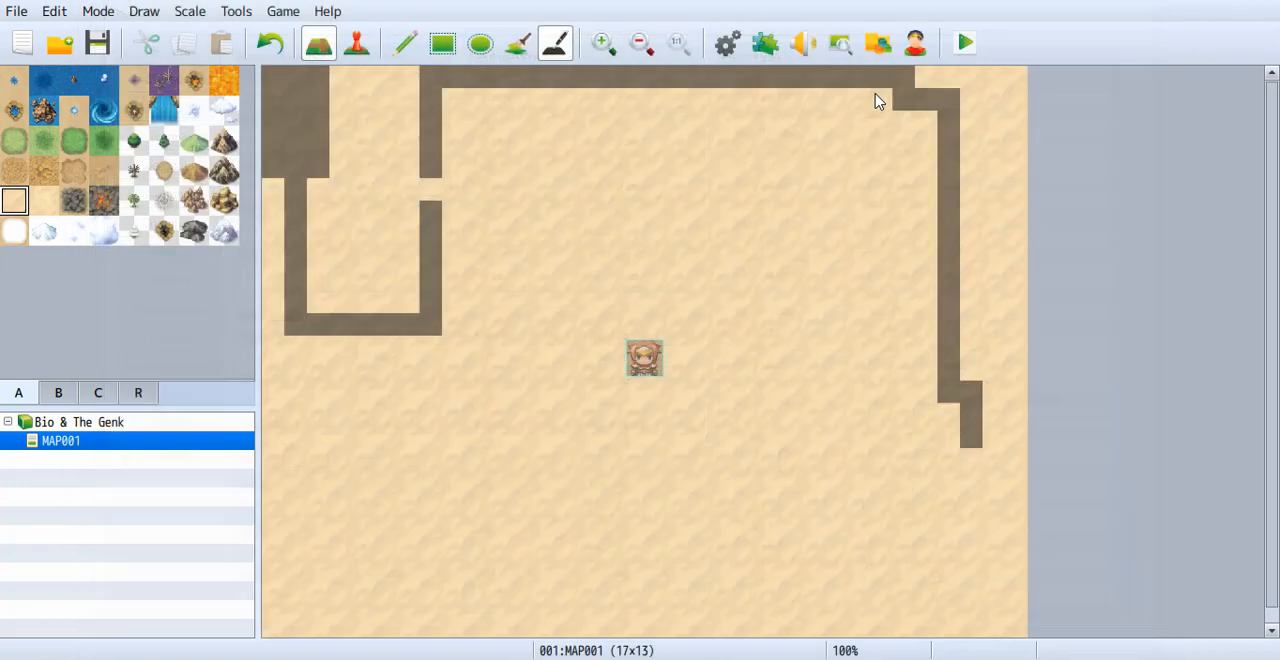
Review the project's plugins in the Plugin Manager and close it.
click(774, 56)
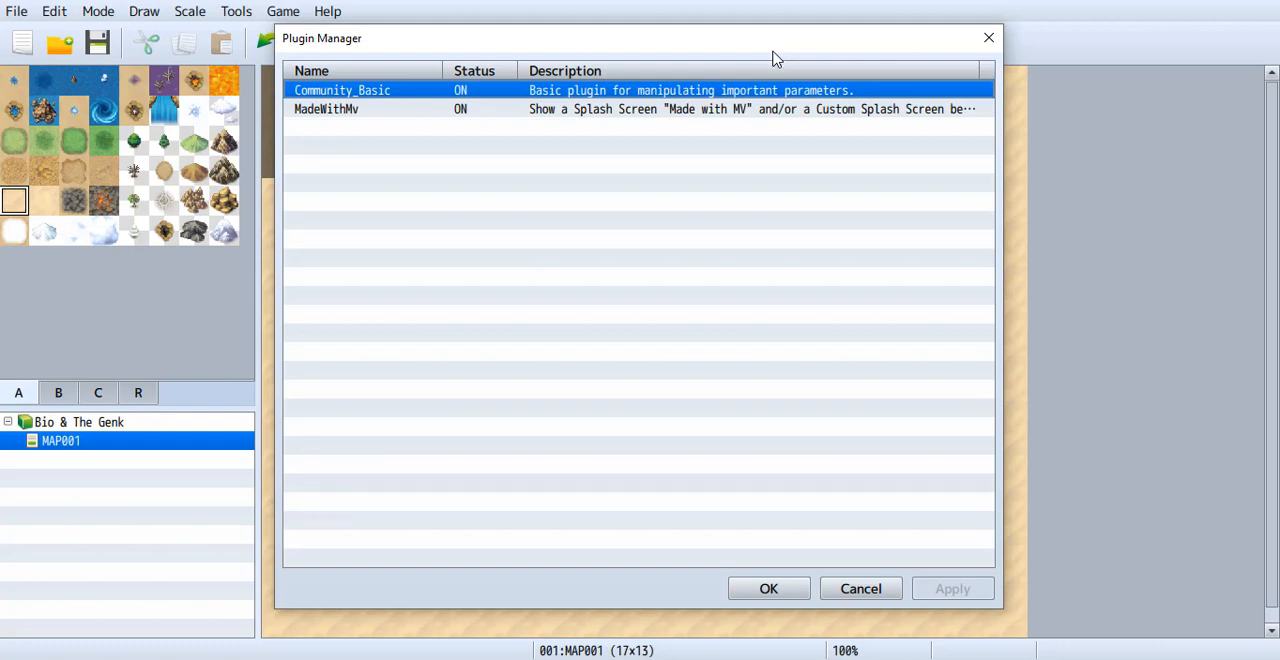
click(988, 40)
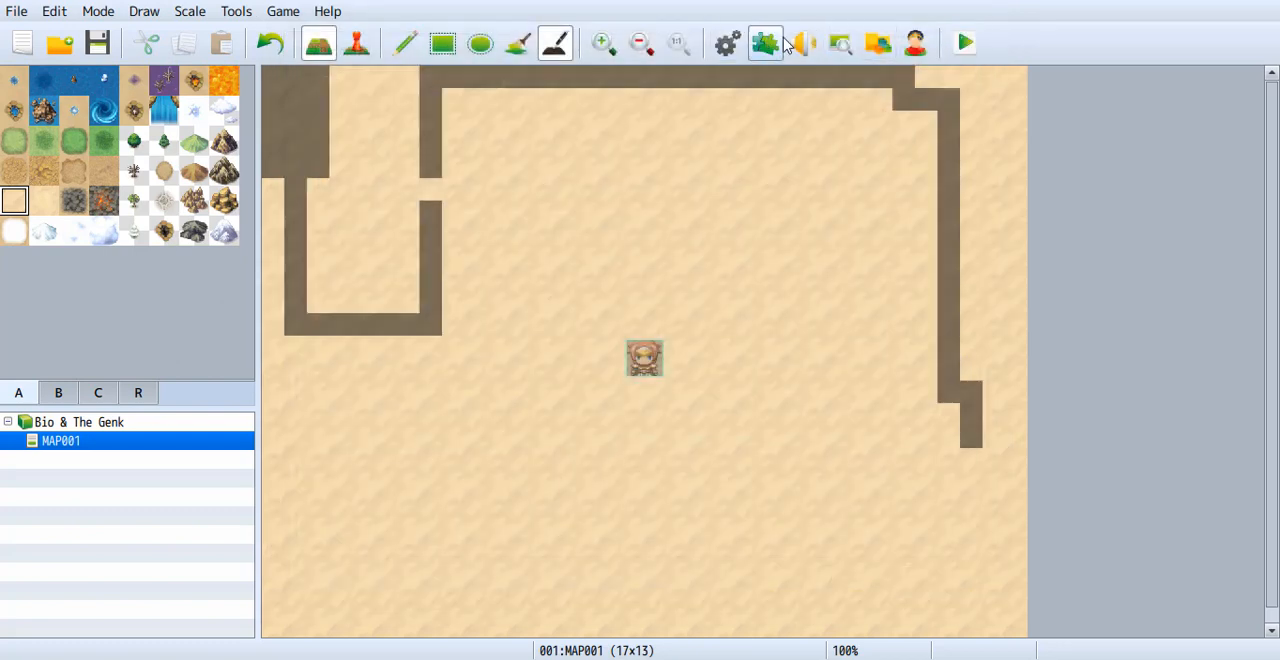
Look over the BGM and BGS lists in Sound Test, play and stop the Battle1 music, and close the window.
click(249, 13)
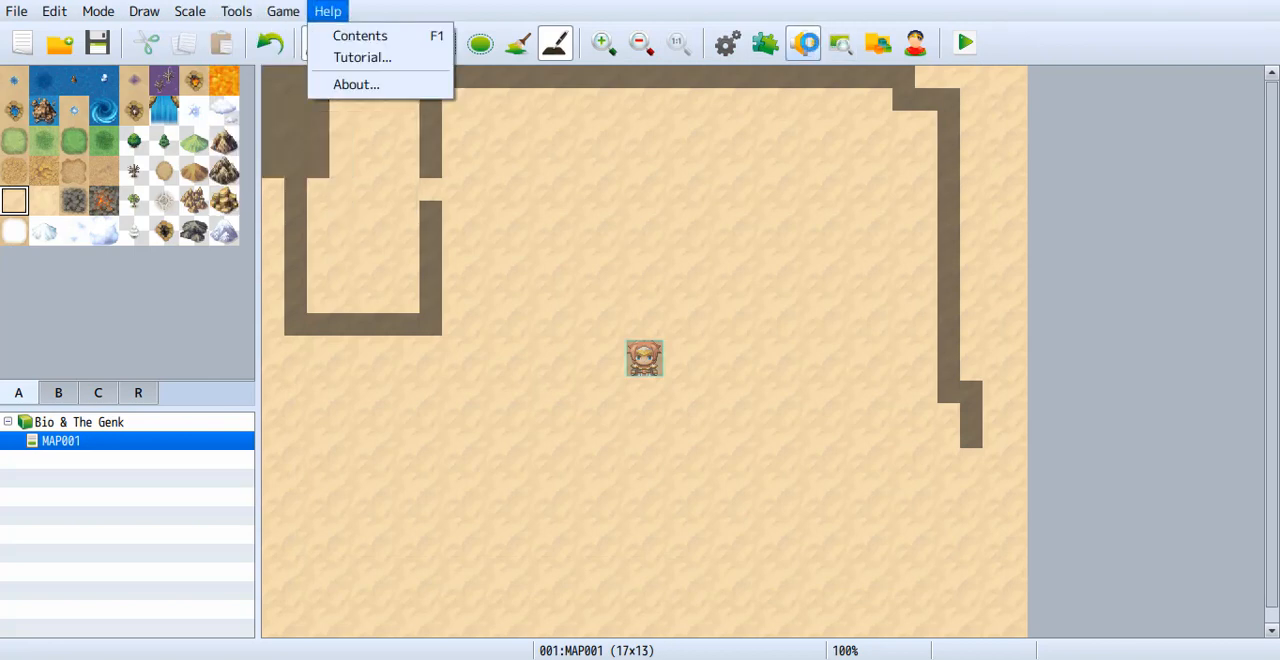
click(808, 43)
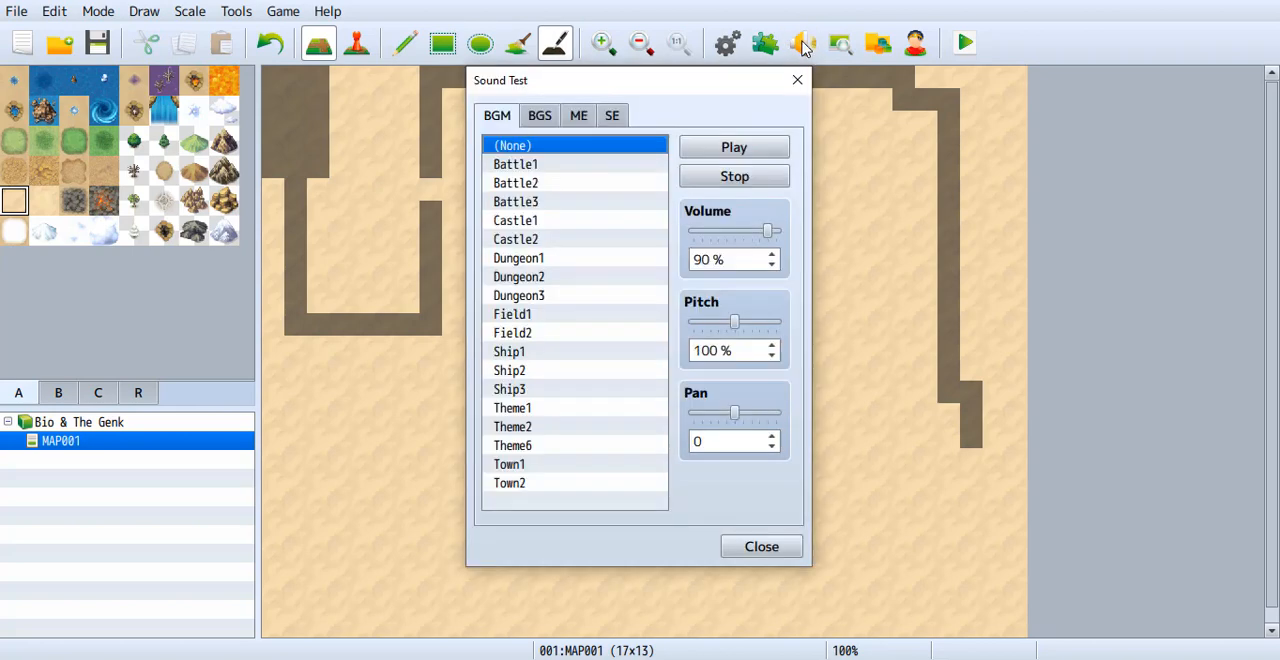
click(540, 117)
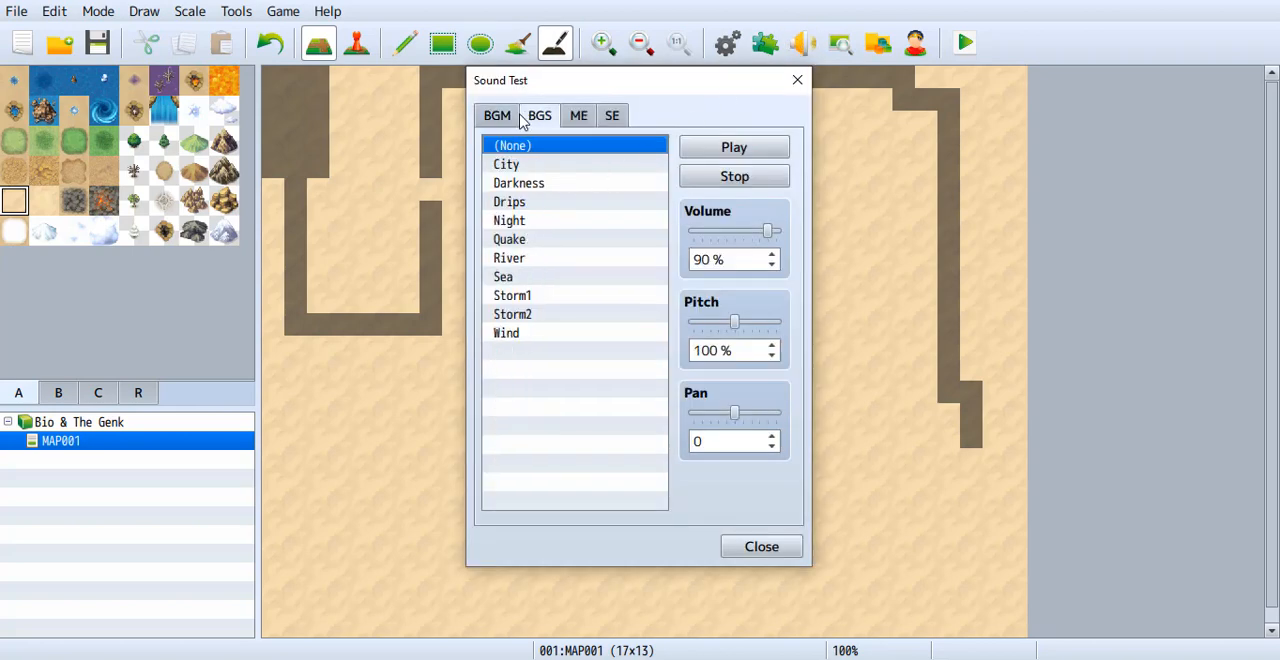
click(496, 117)
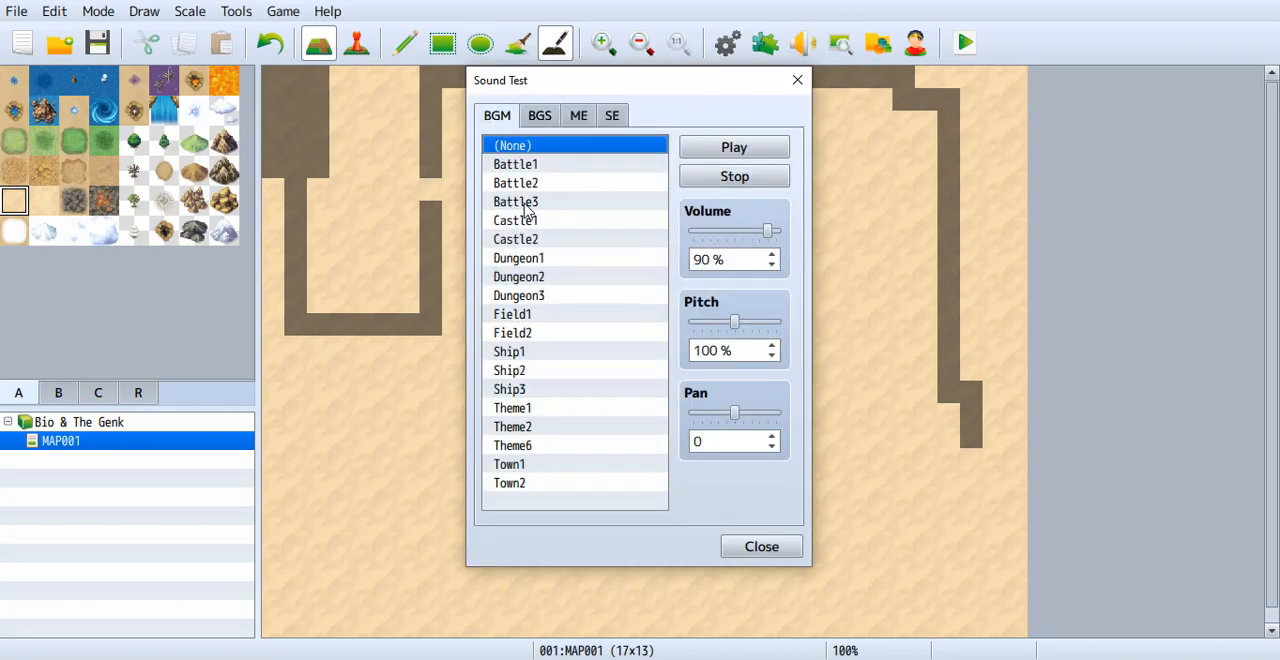
click(525, 166)
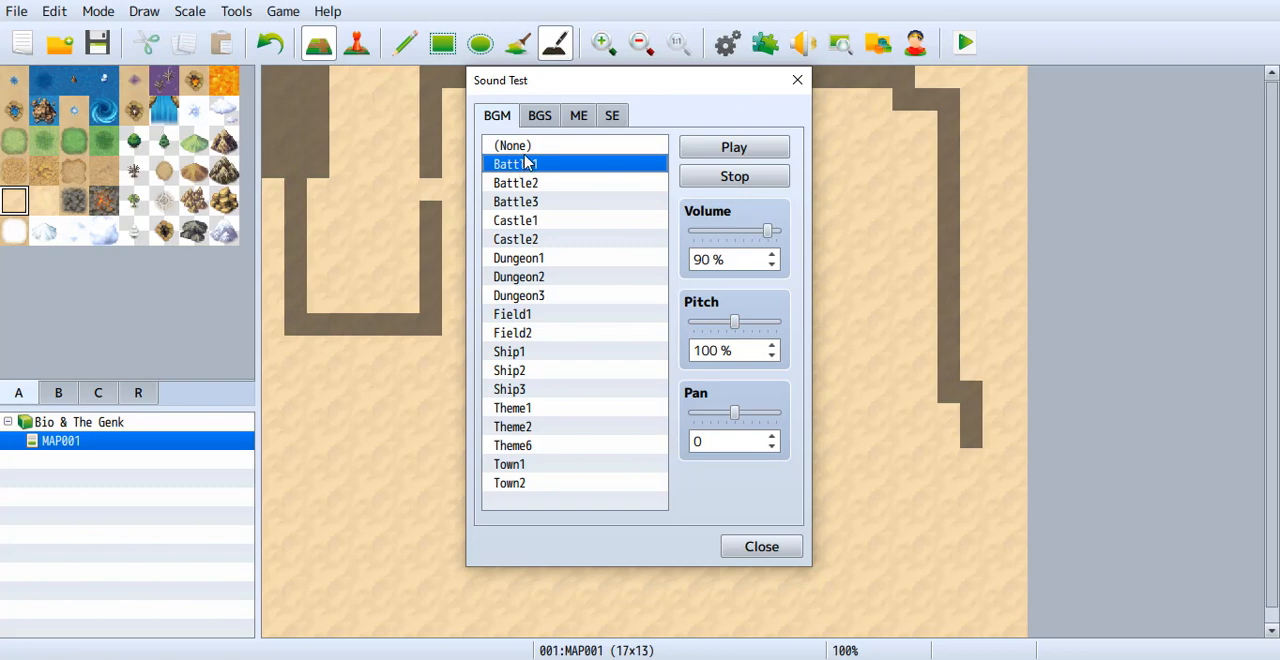
click(742, 158)
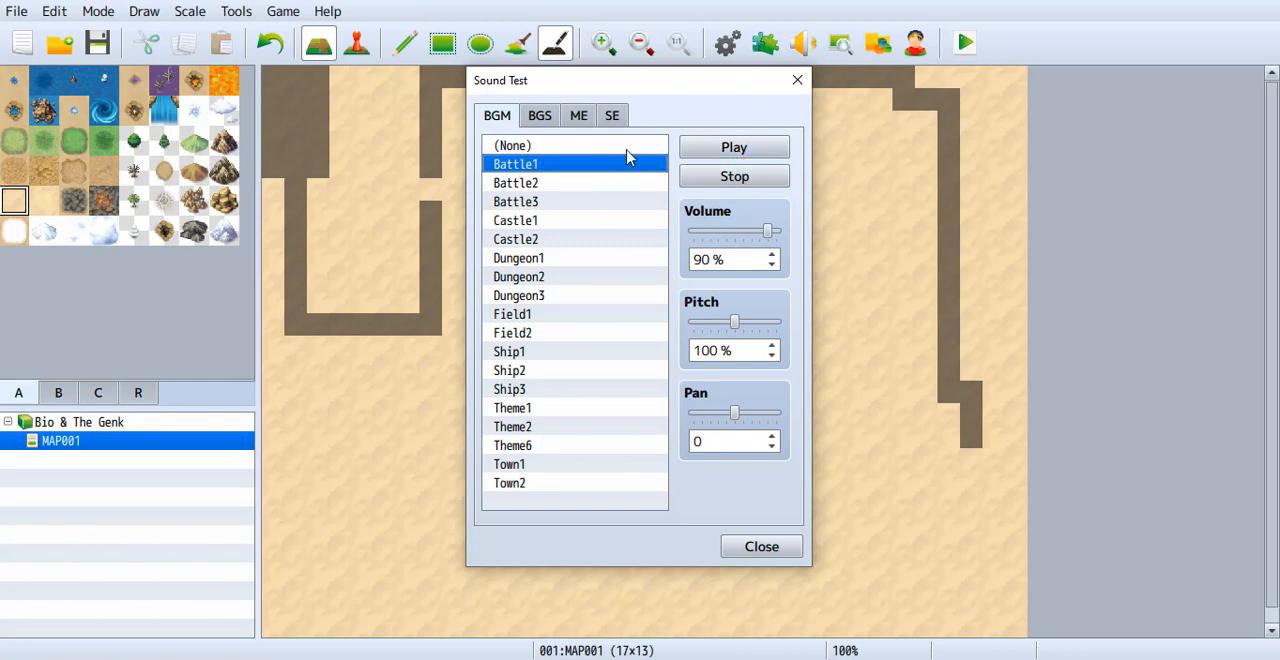
click(726, 154)
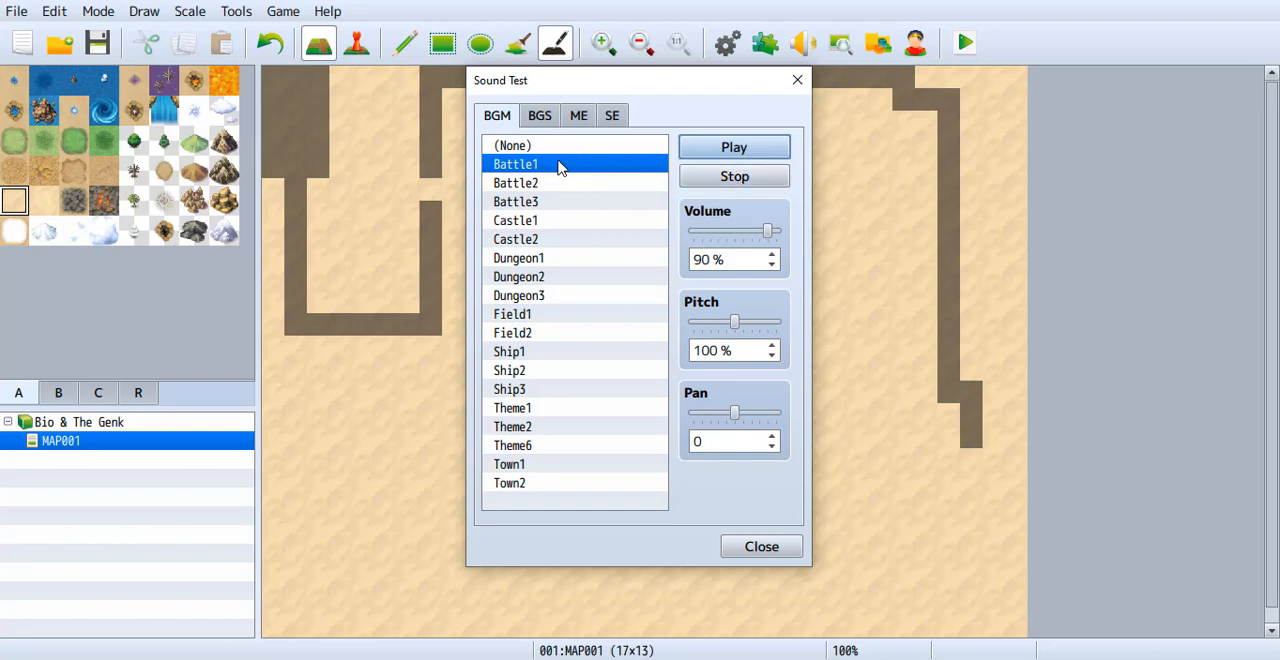
click(766, 178)
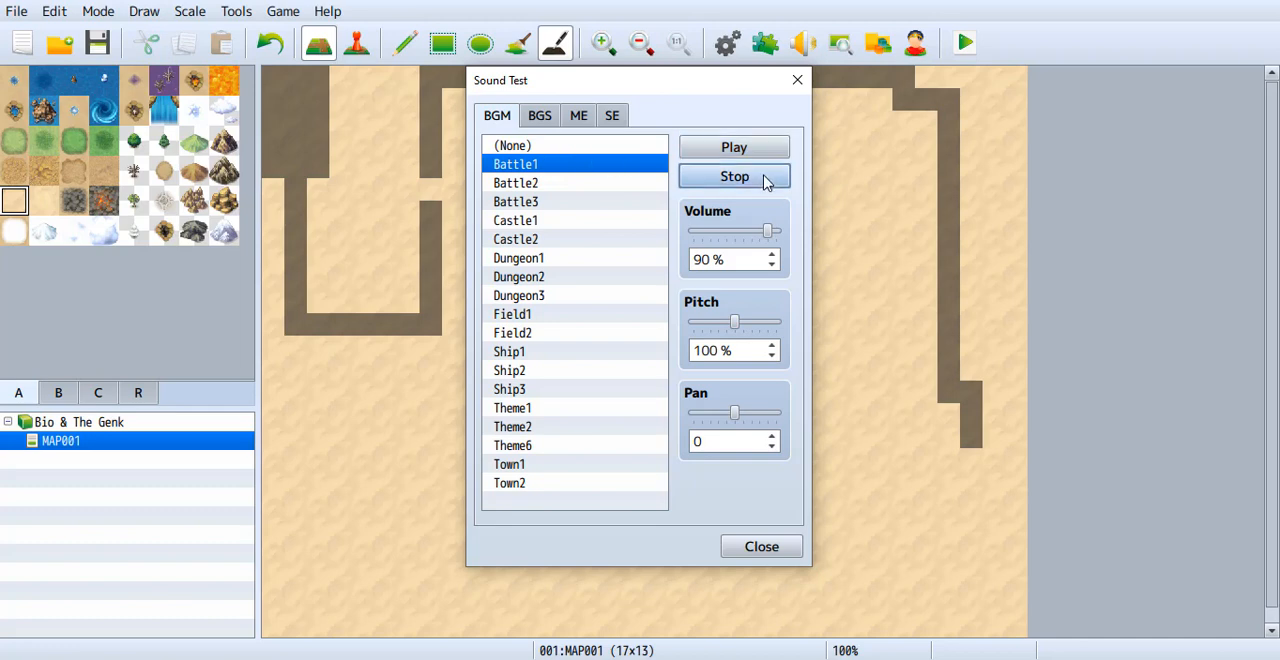
click(797, 82)
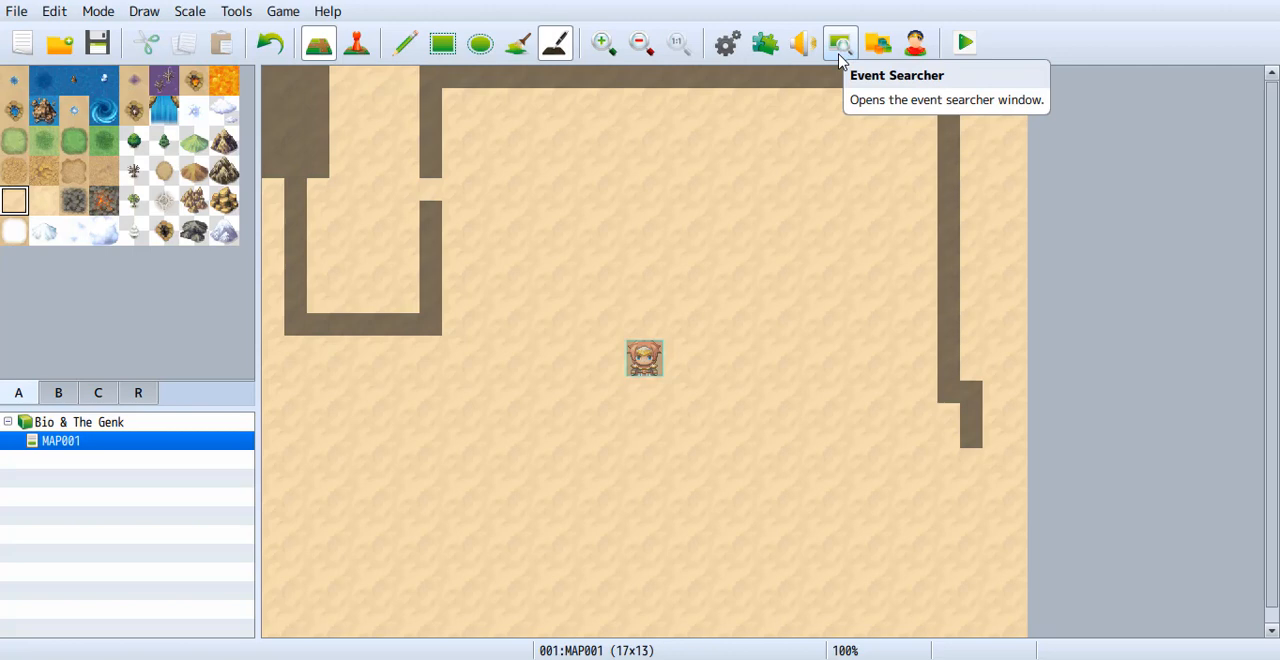
Look at the search options of the Event Searcher and close it.
click(837, 44)
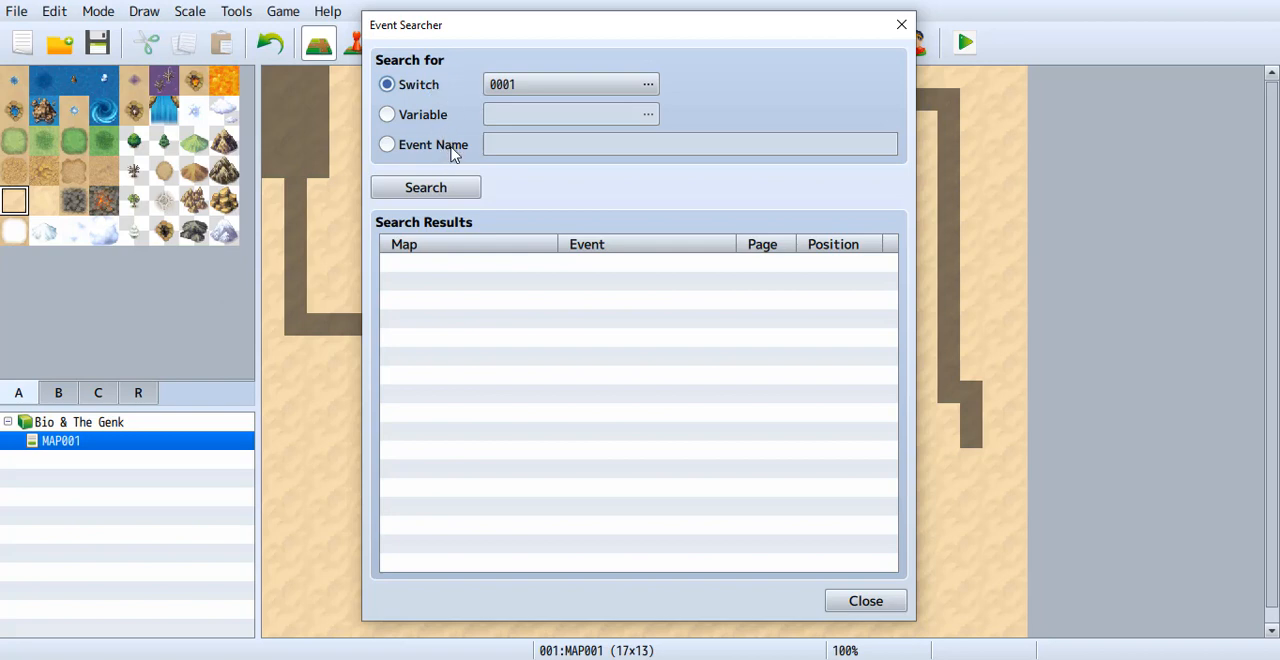
click(845, 601)
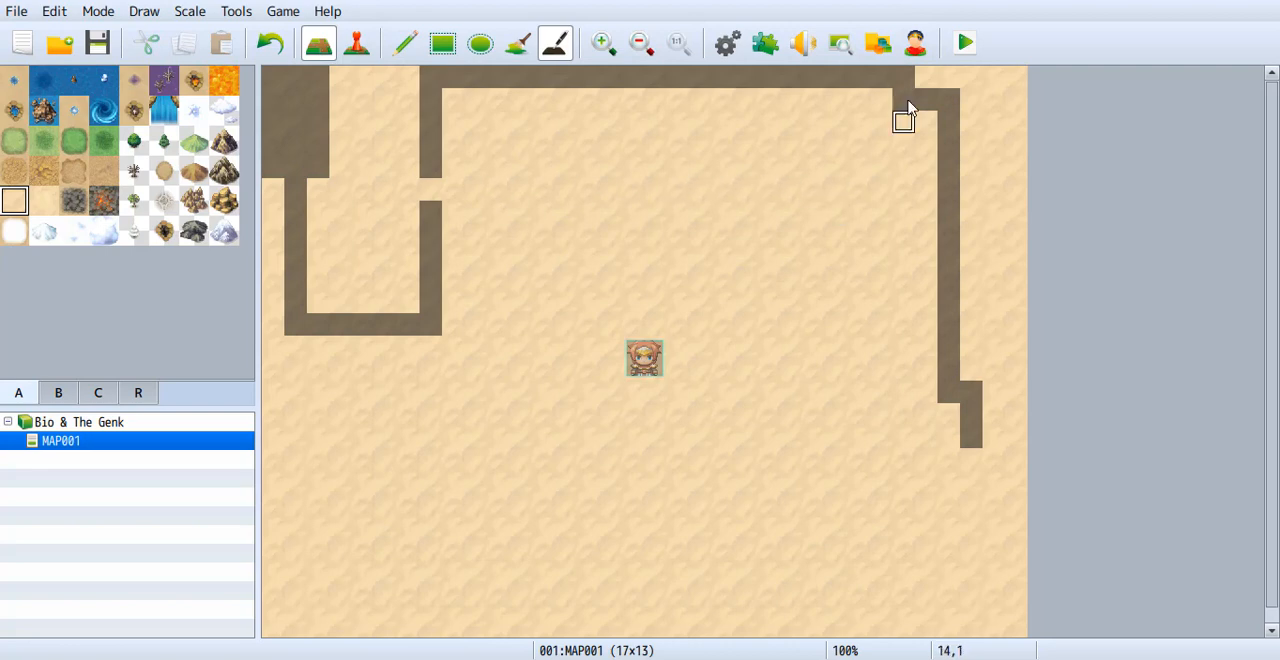
Browse the img/animations, img/battlebacks1 and img/battlebacks2 folders in the Resource Manager, returning to img/animations.
click(878, 44)
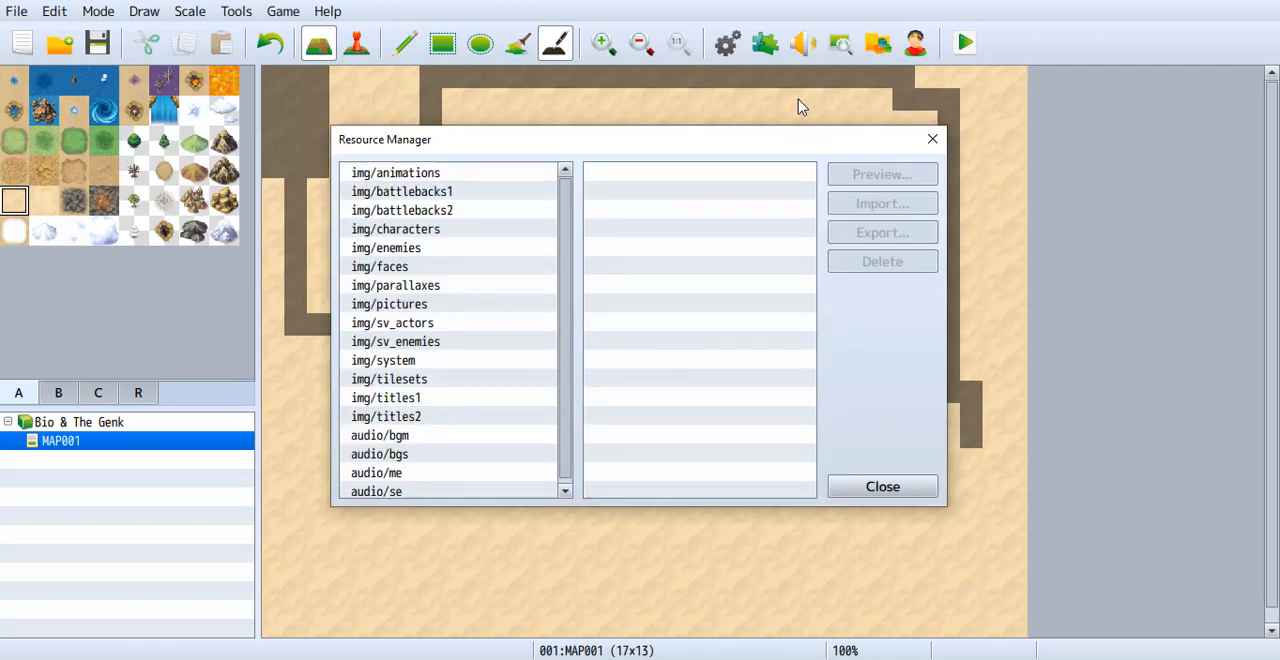
click(425, 174)
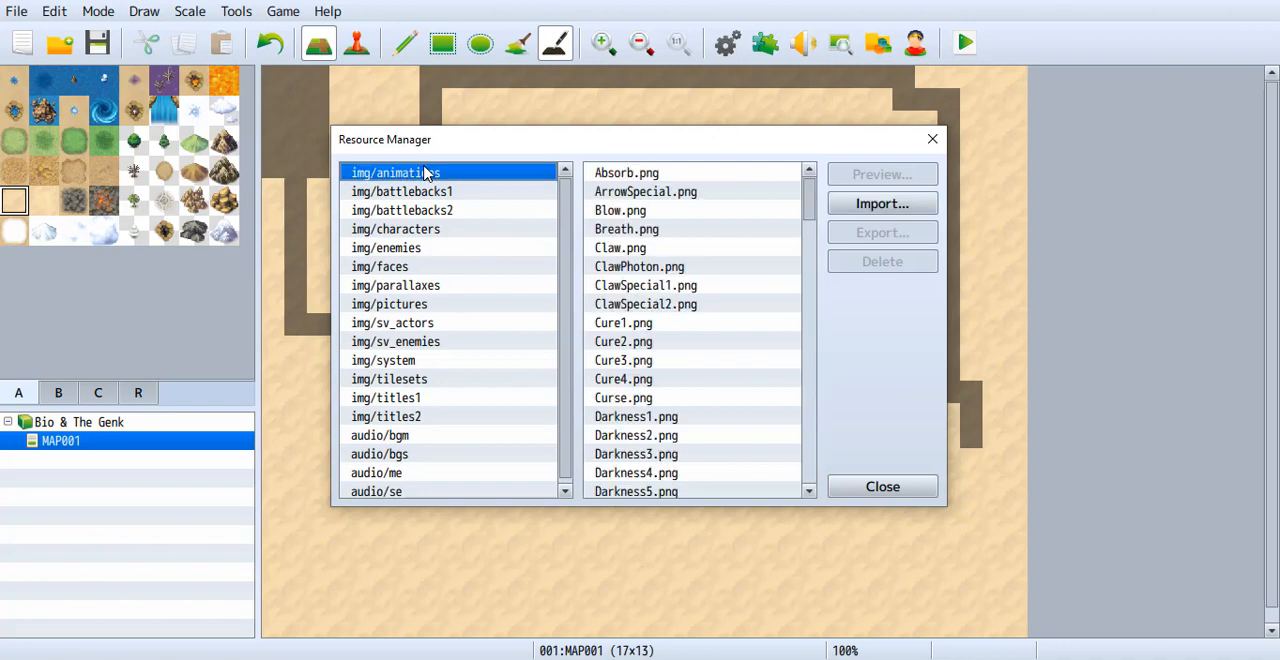
click(424, 191)
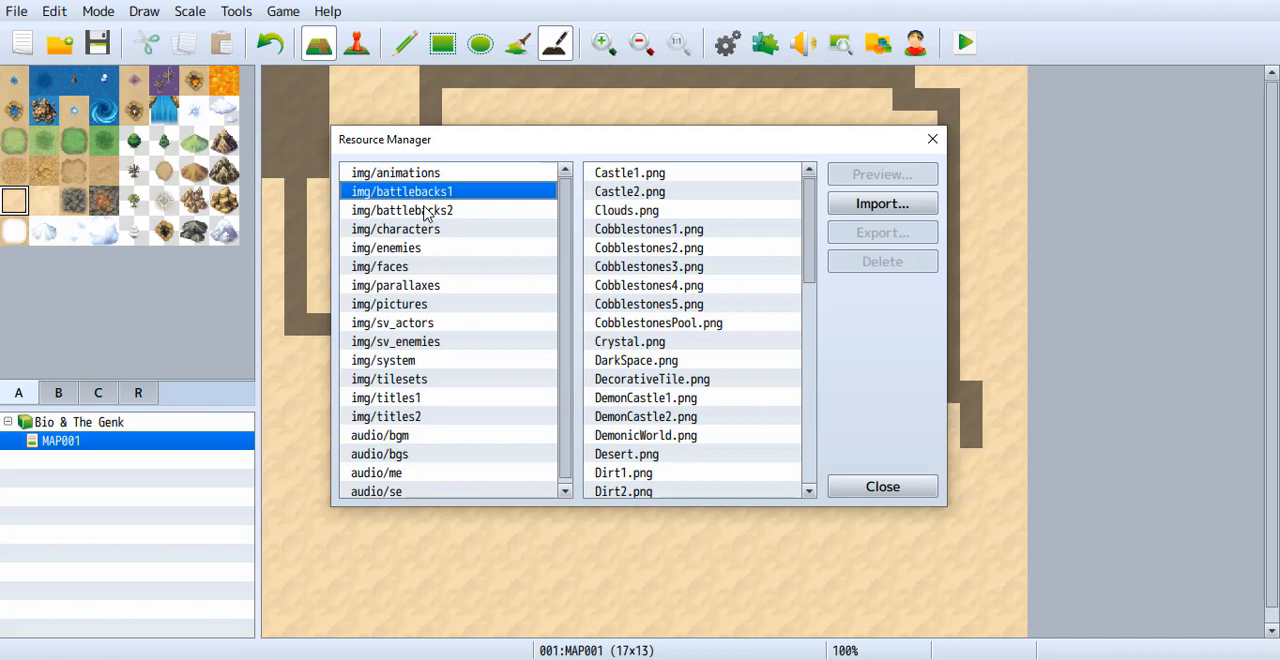
click(427, 212)
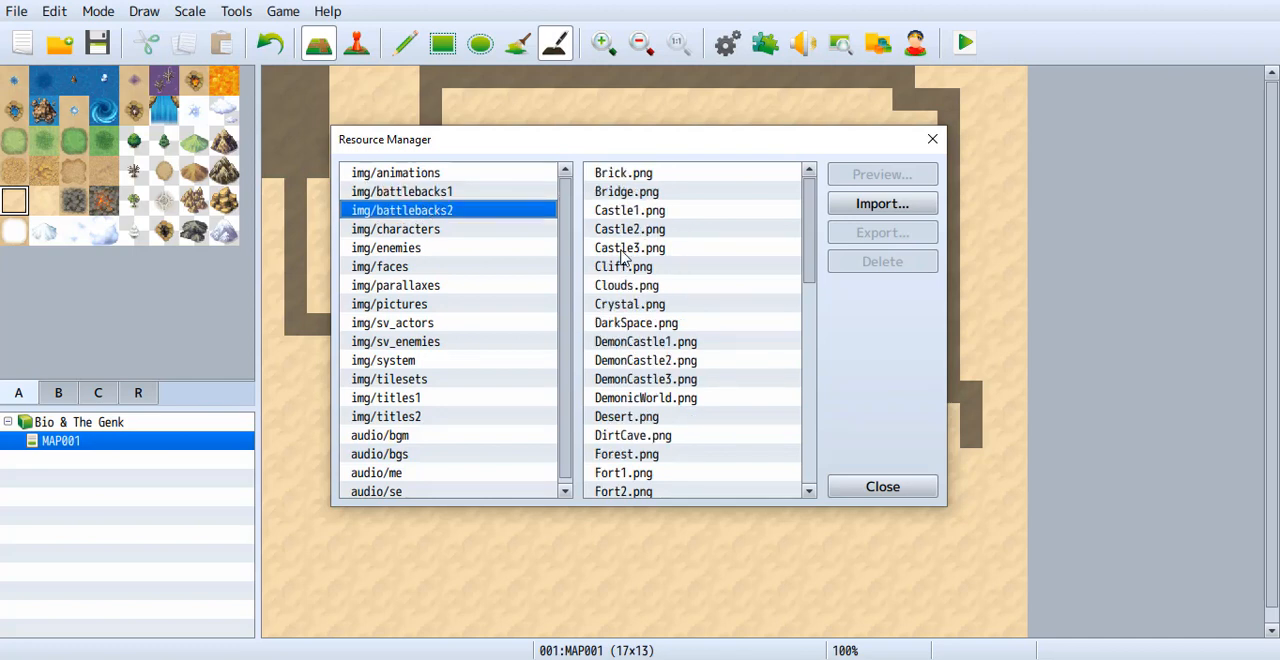
key(Up)
key(Up)
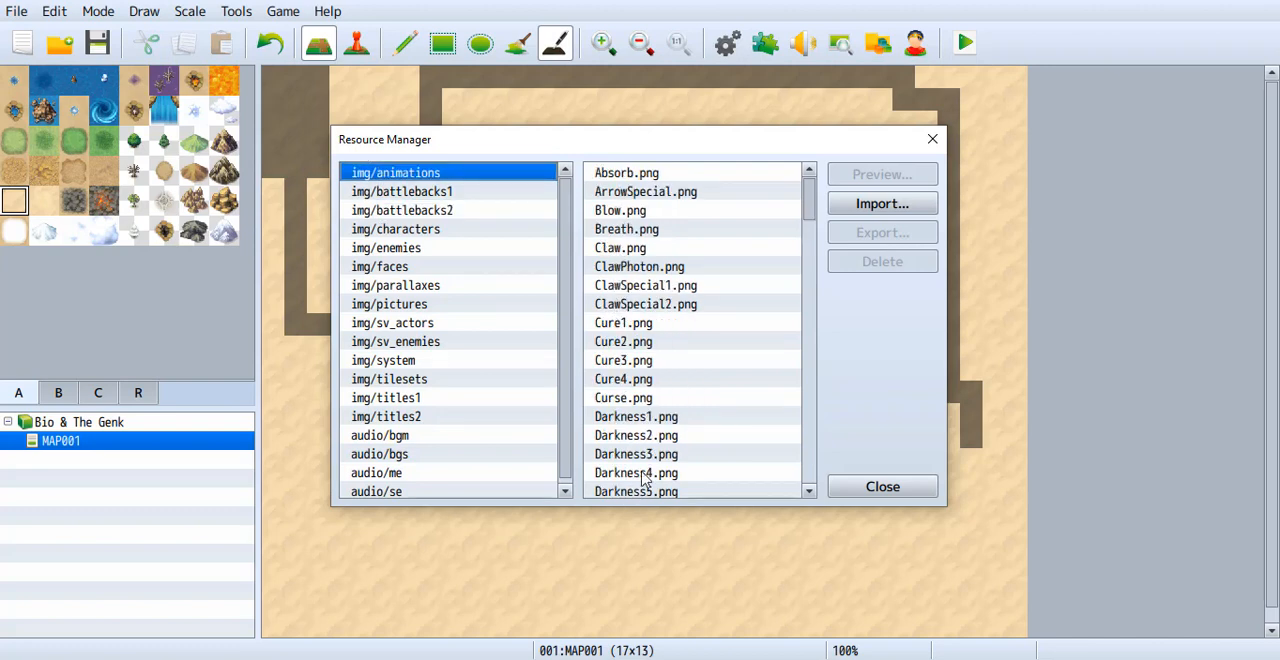
Select Water1.png near the end of the img/animations files and look through the img/battlebacks1 and img/battlebacks2 files again.
drag(815, 205, 803, 483)
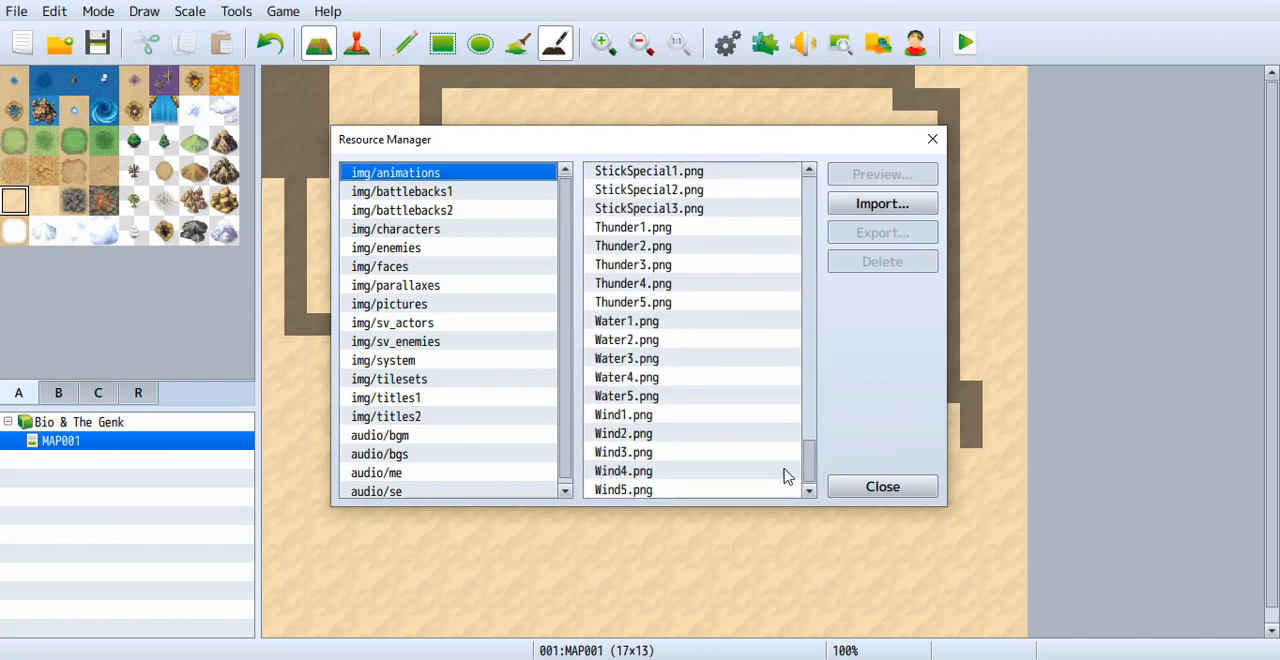
click(617, 325)
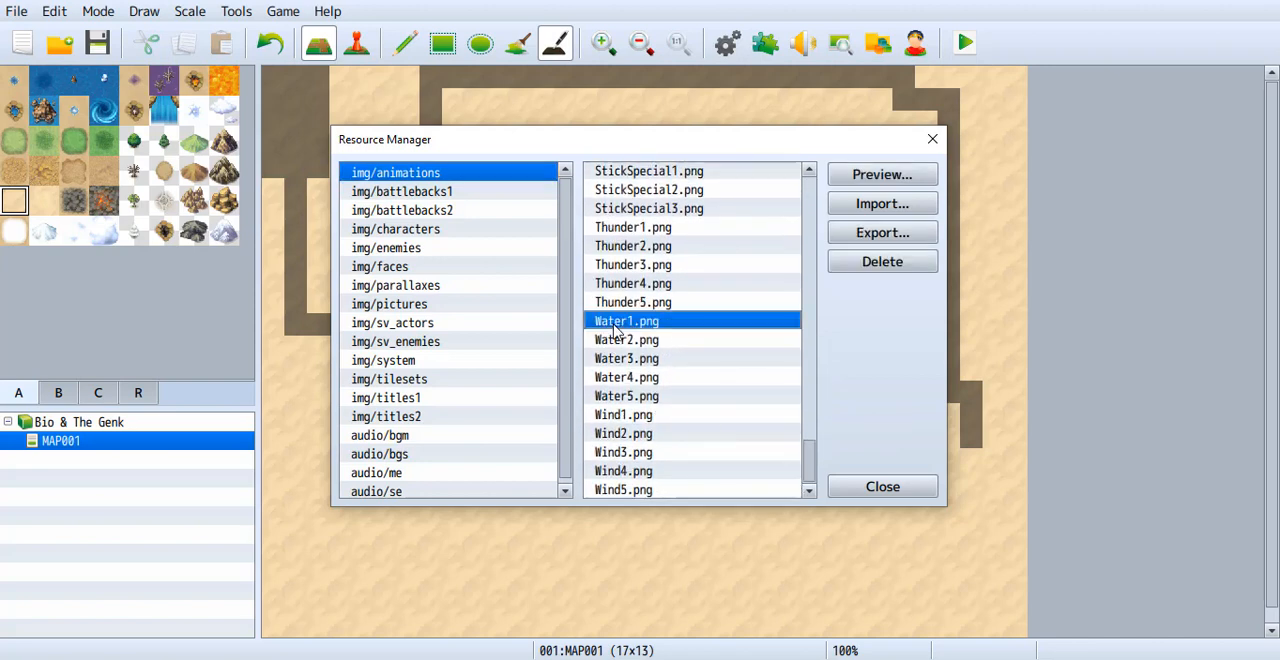
click(426, 195)
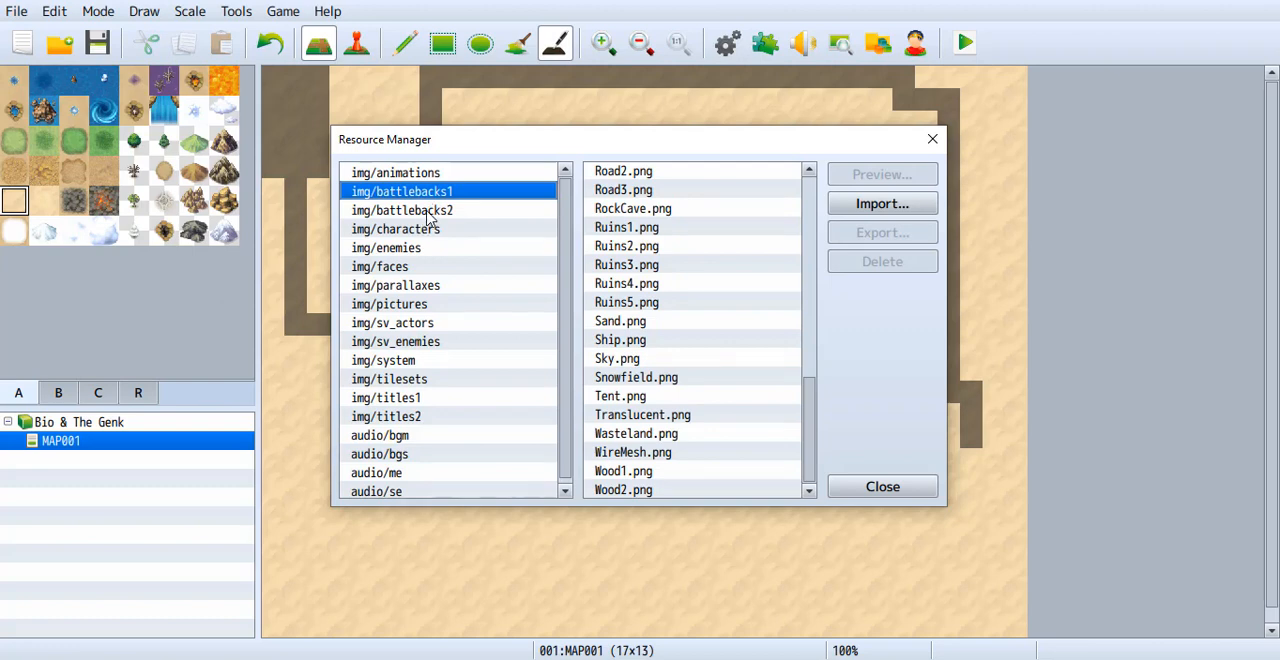
click(430, 212)
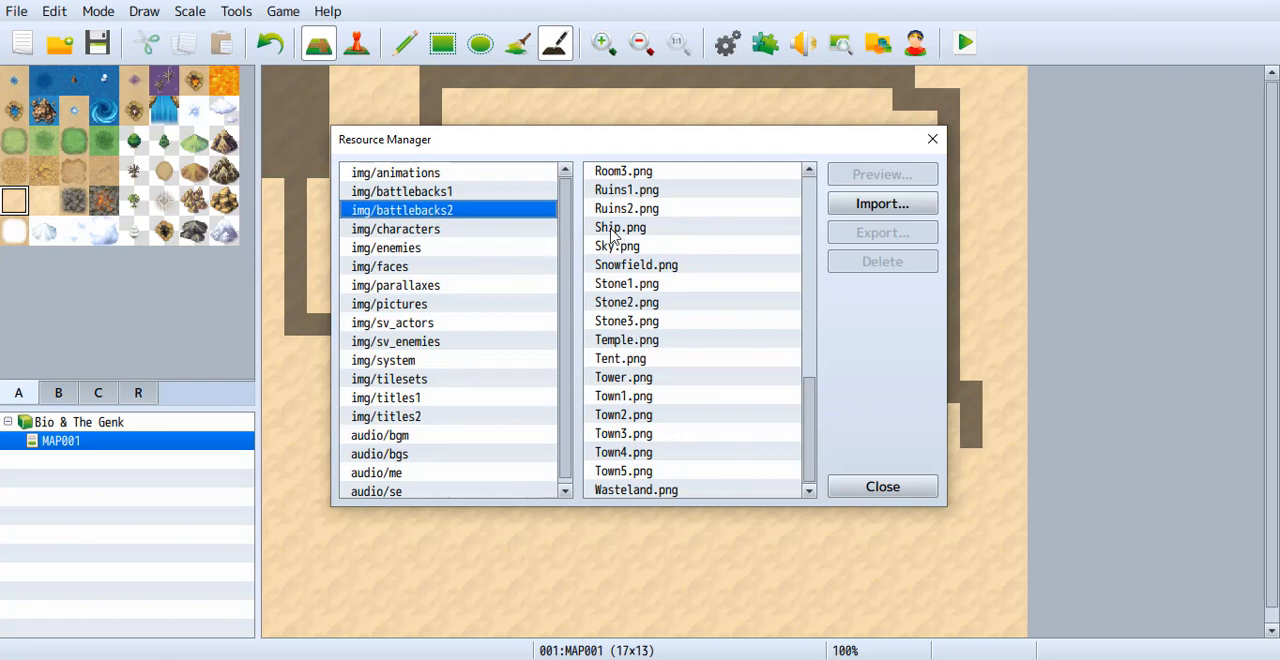
click(436, 195)
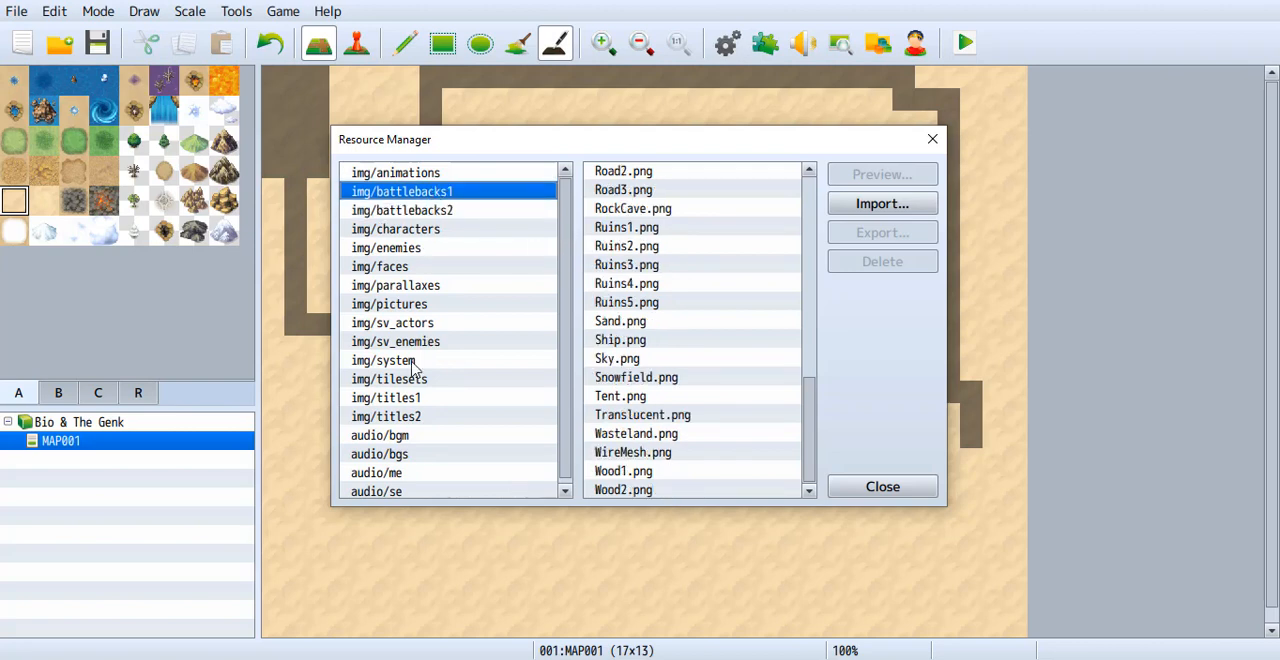
Browse the audio/bgm, img/pictures and img/parallaxes folders in the Resource Manager and close it.
click(400, 437)
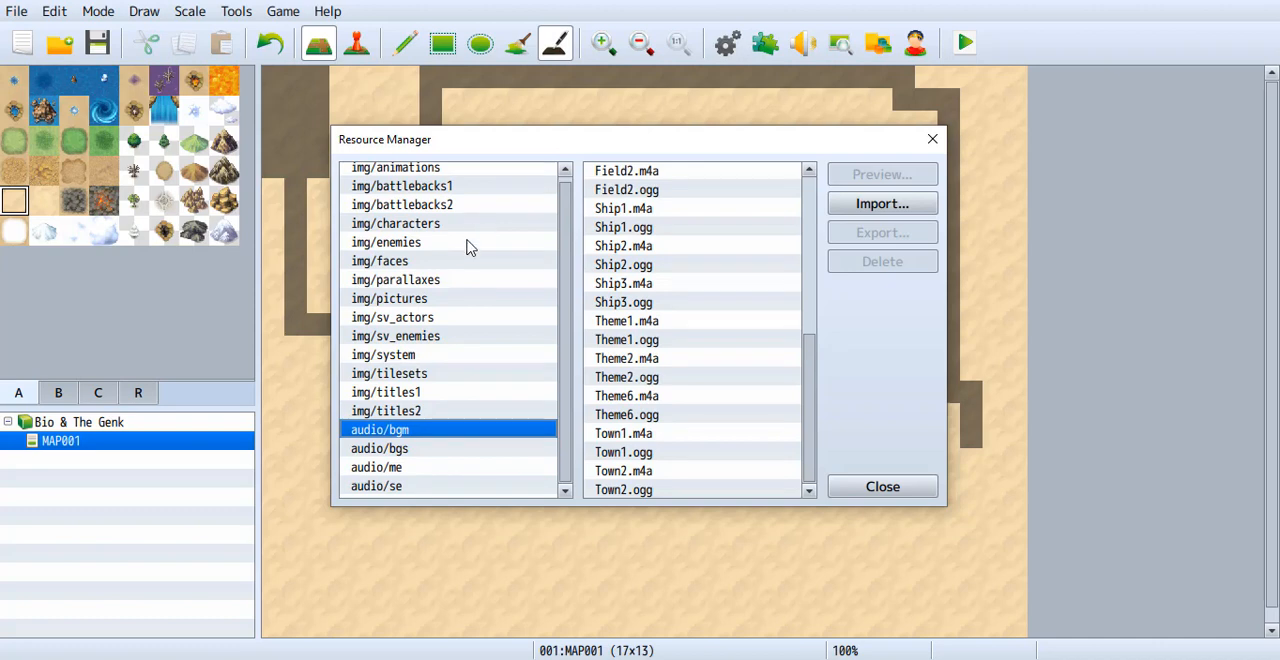
scroll(435, 265, up, 1)
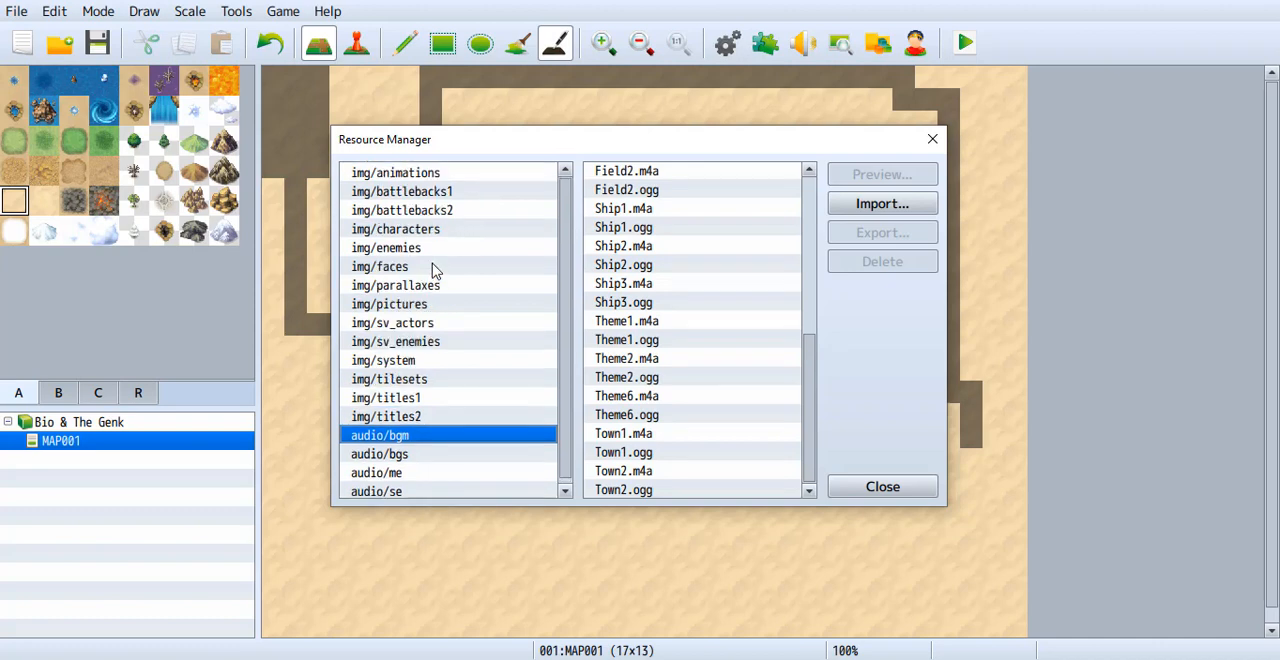
click(426, 307)
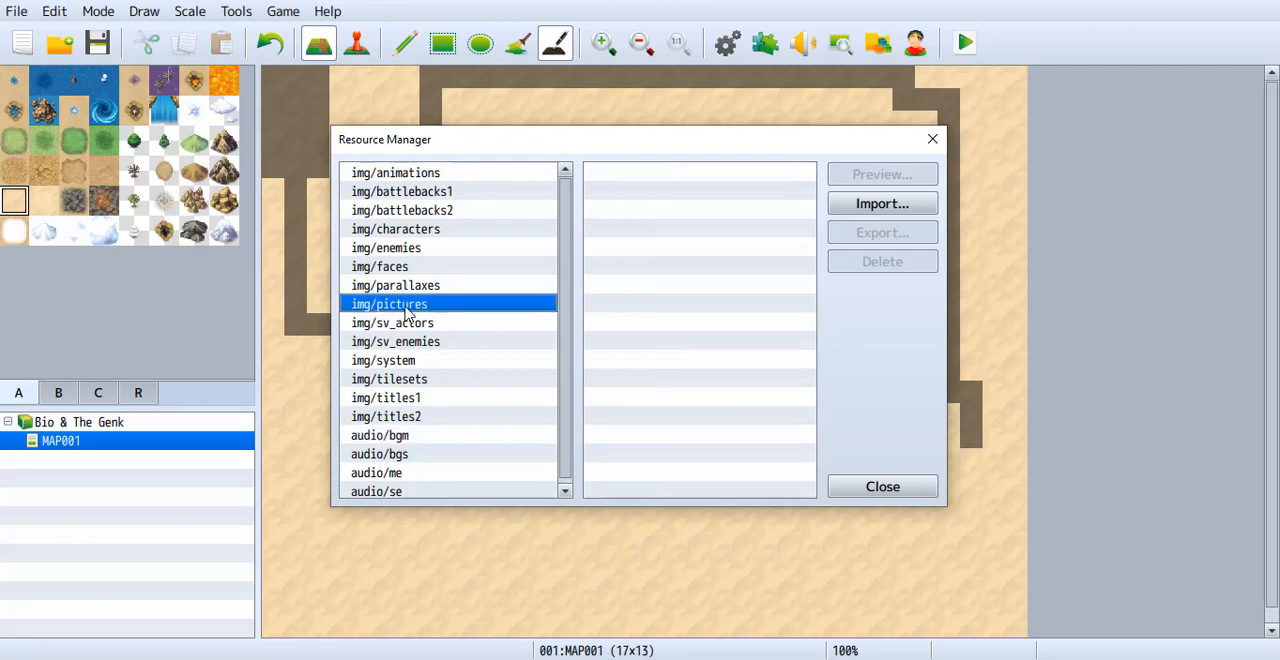
click(412, 288)
click(412, 307)
click(883, 488)
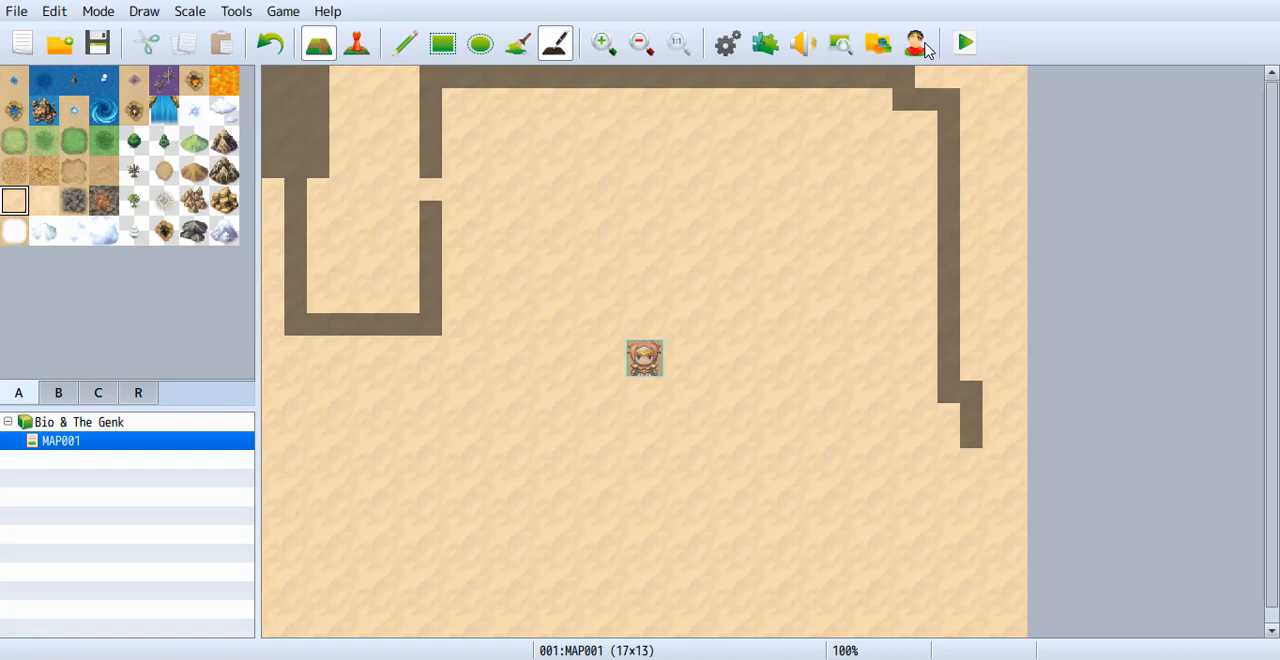
Open the Character Generator, glance at the Female parts and return to the Male ones.
click(922, 46)
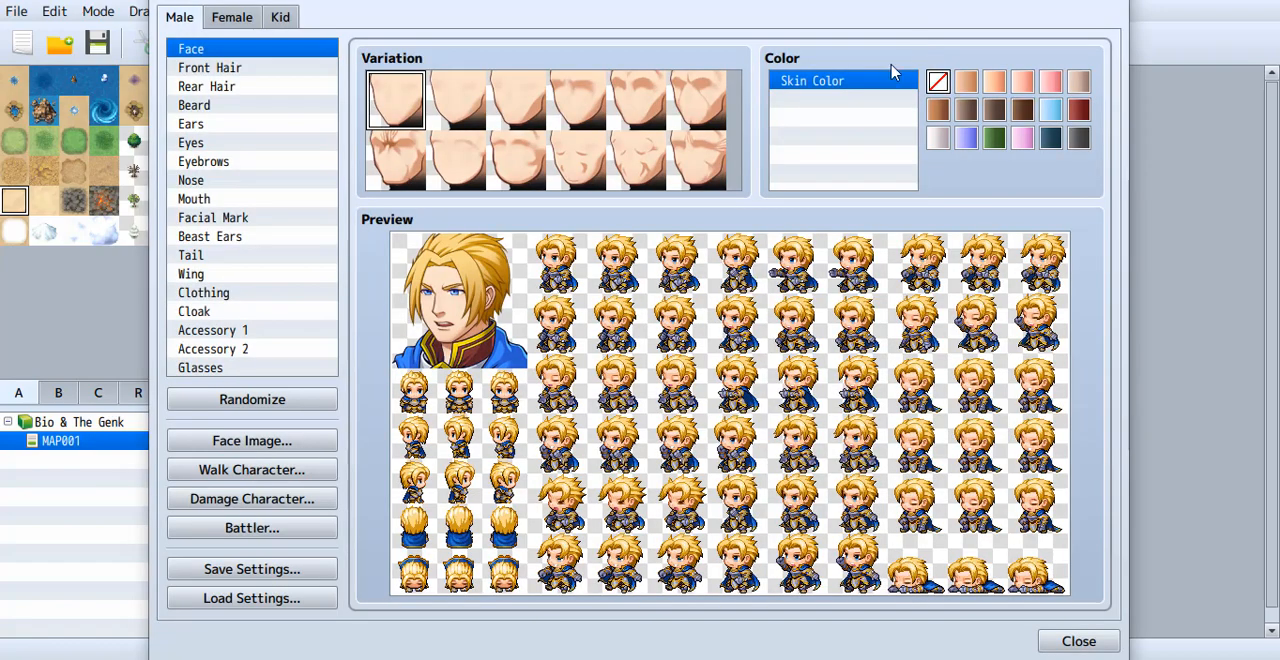
click(232, 12)
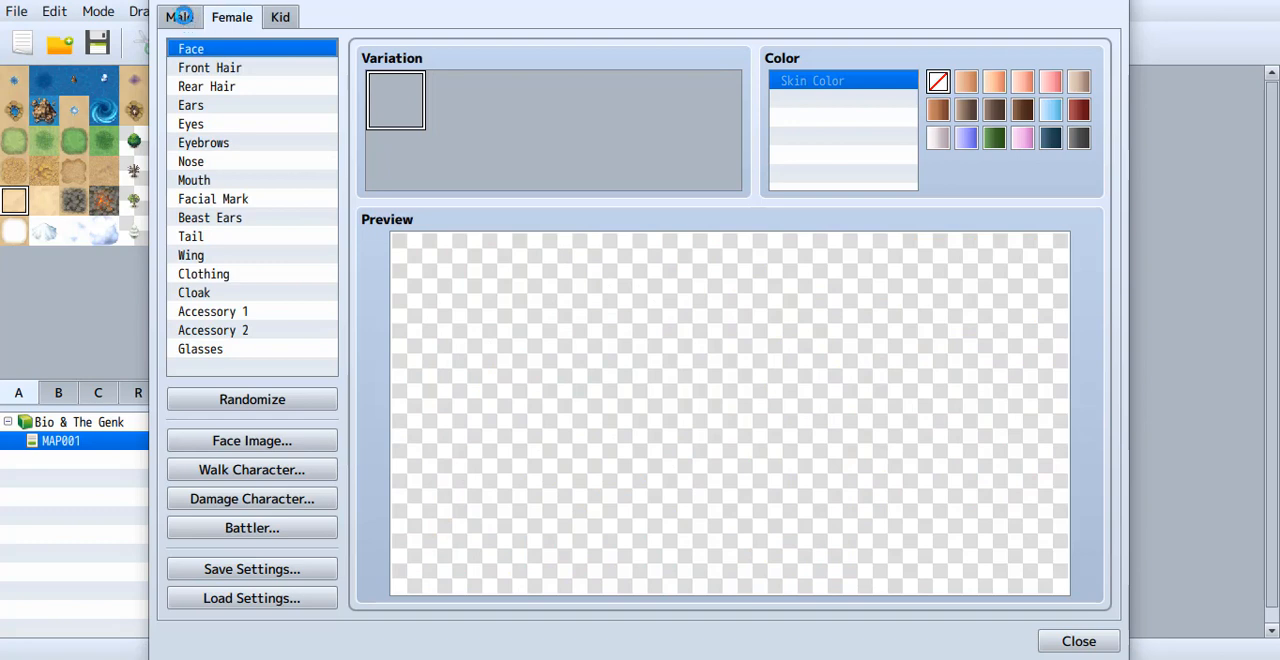
click(179, 17)
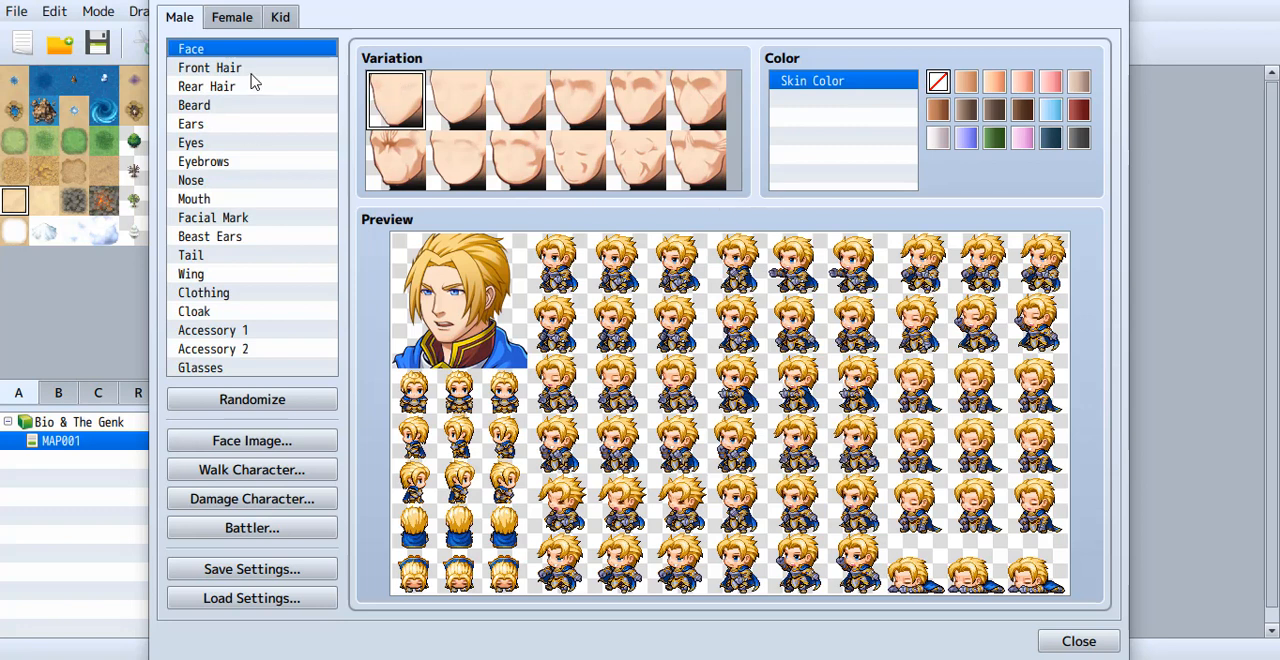
Look through the male character's Beard, Rear Hair, Front Hair, Mouth and Facial Mark variations.
click(210, 110)
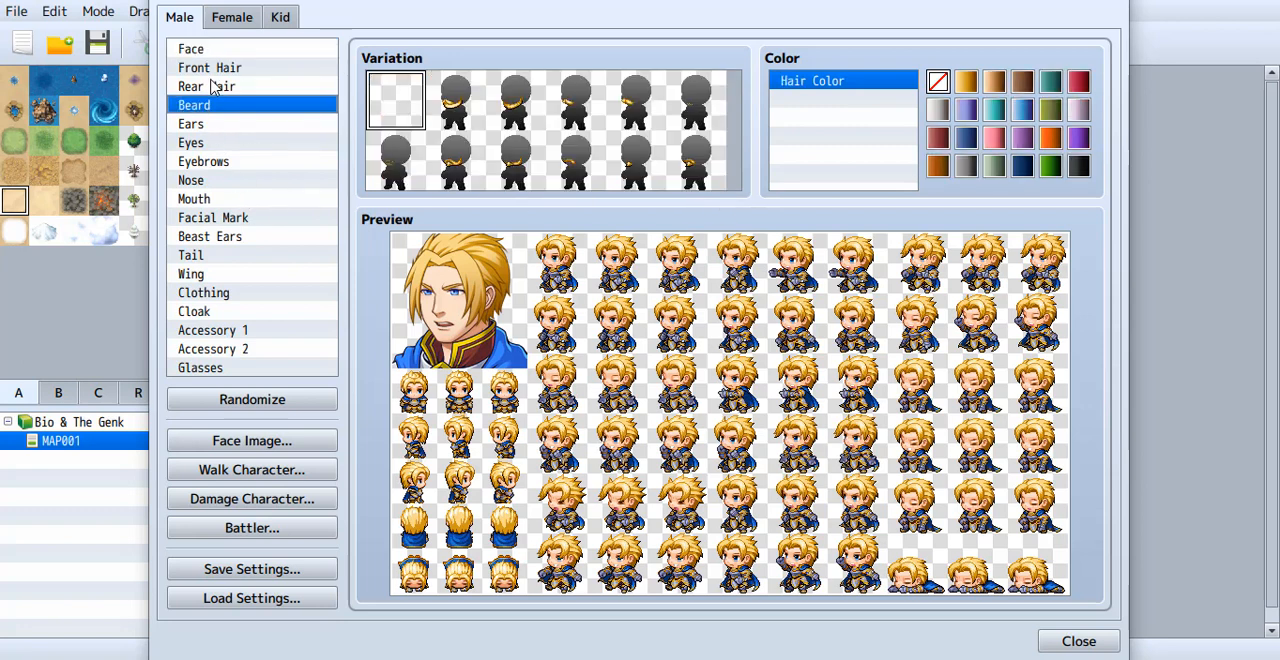
click(212, 88)
click(210, 67)
click(212, 110)
click(219, 202)
click(212, 222)
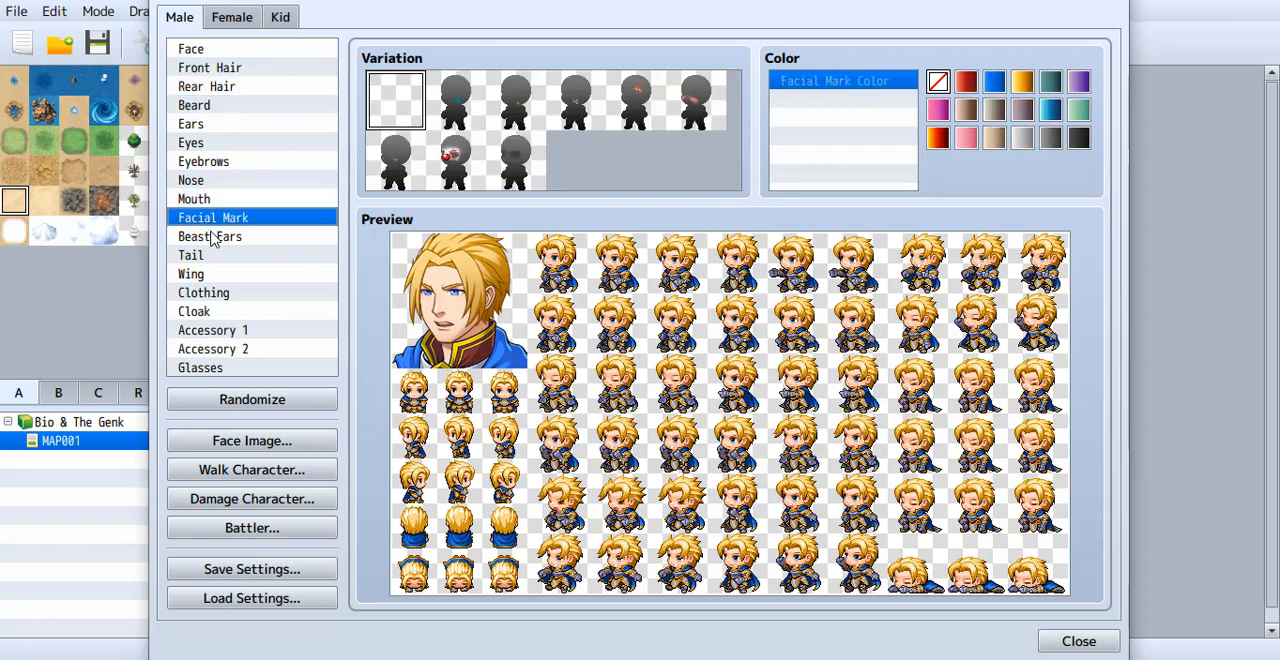
Look through the male character's Wing, Accessory 1, Glasses and Accessory 2 variations, returning to Face.
click(215, 273)
click(206, 332)
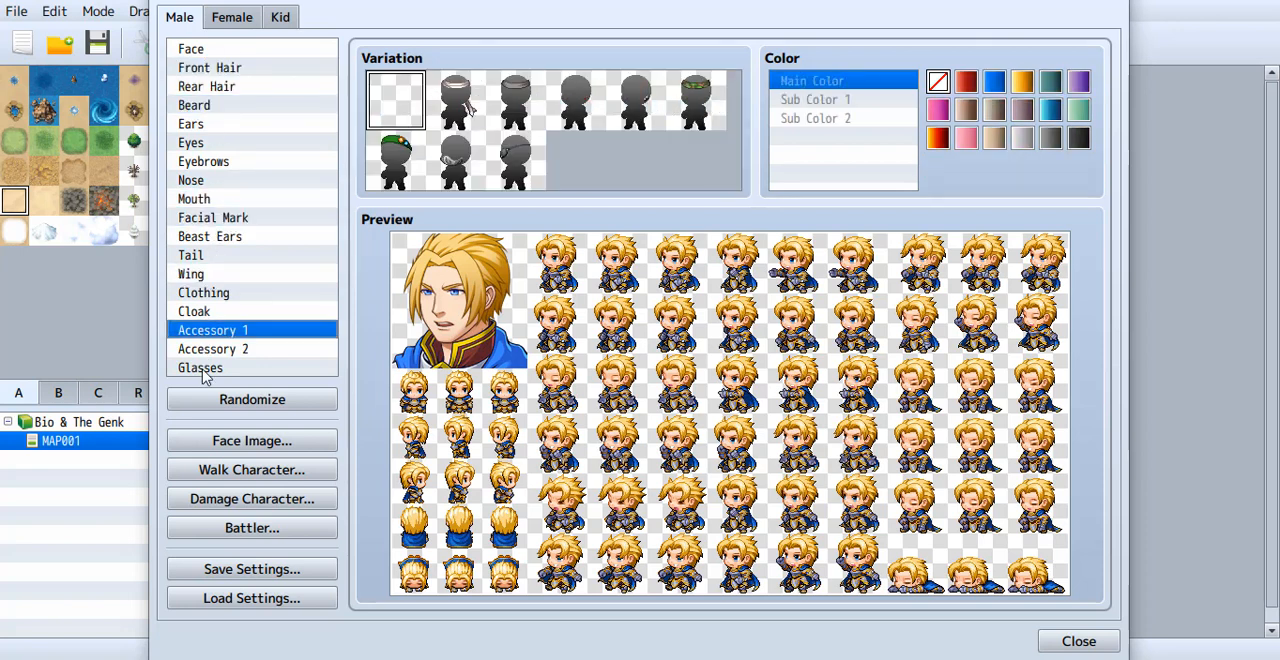
click(206, 368)
click(206, 350)
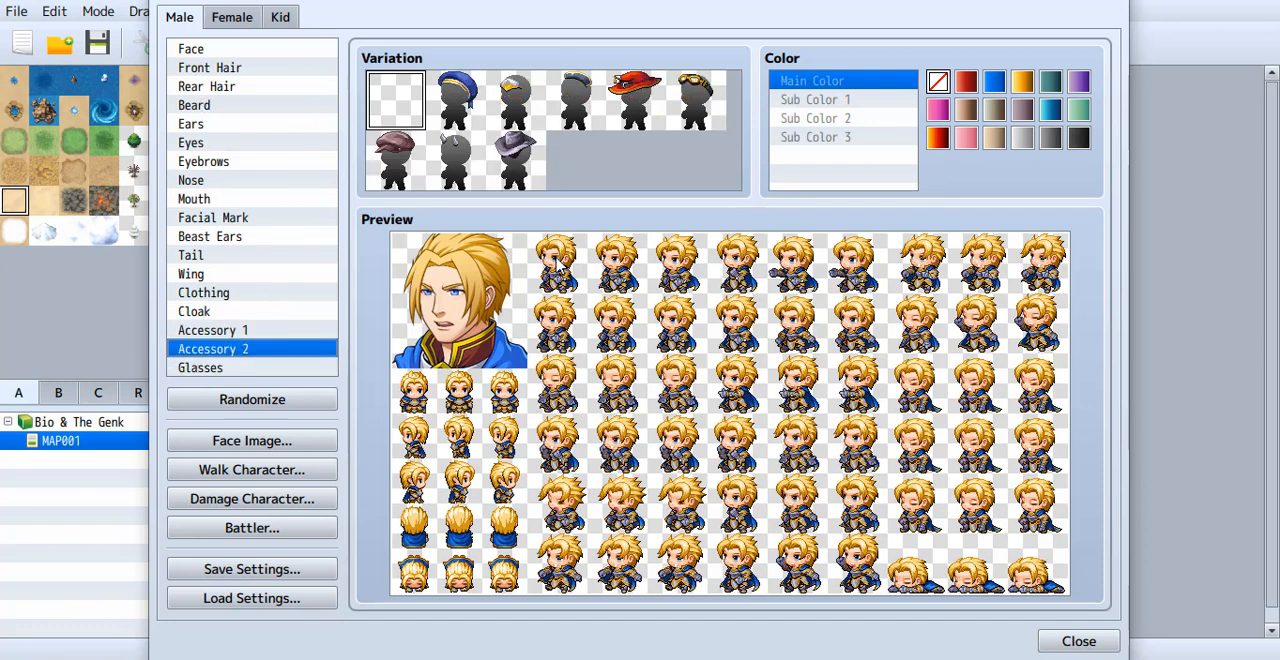
click(206, 52)
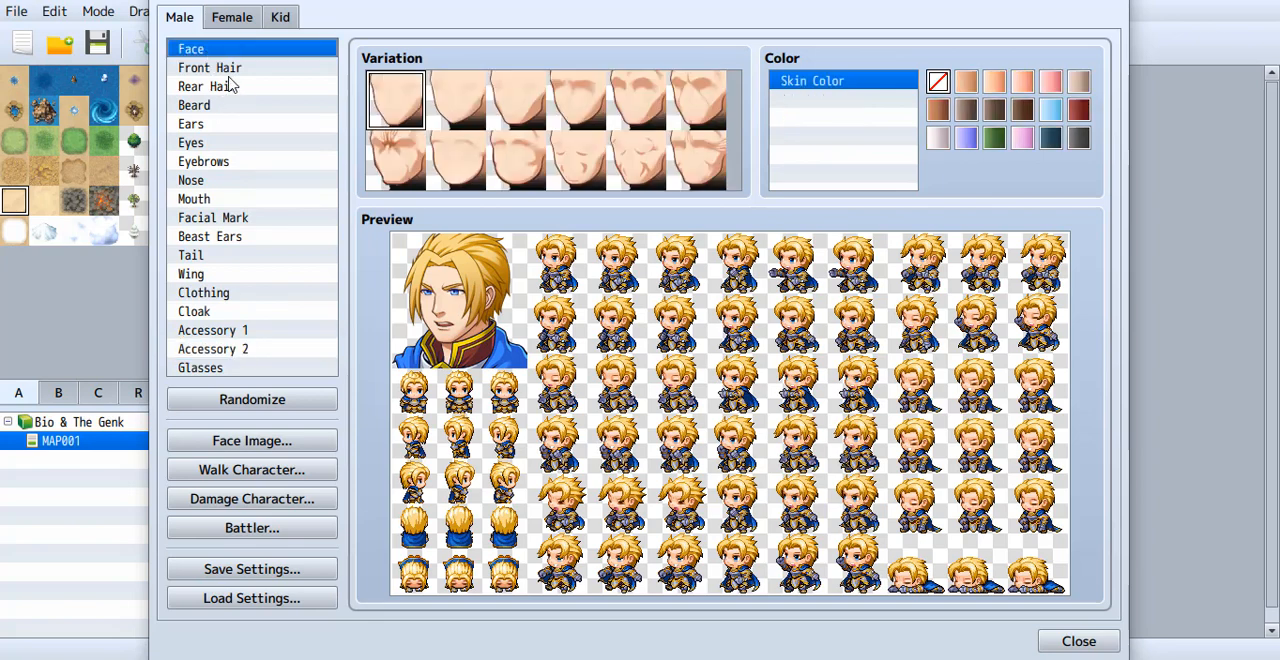
Compare the Female and Male character previews and bring up the Kid character.
click(231, 20)
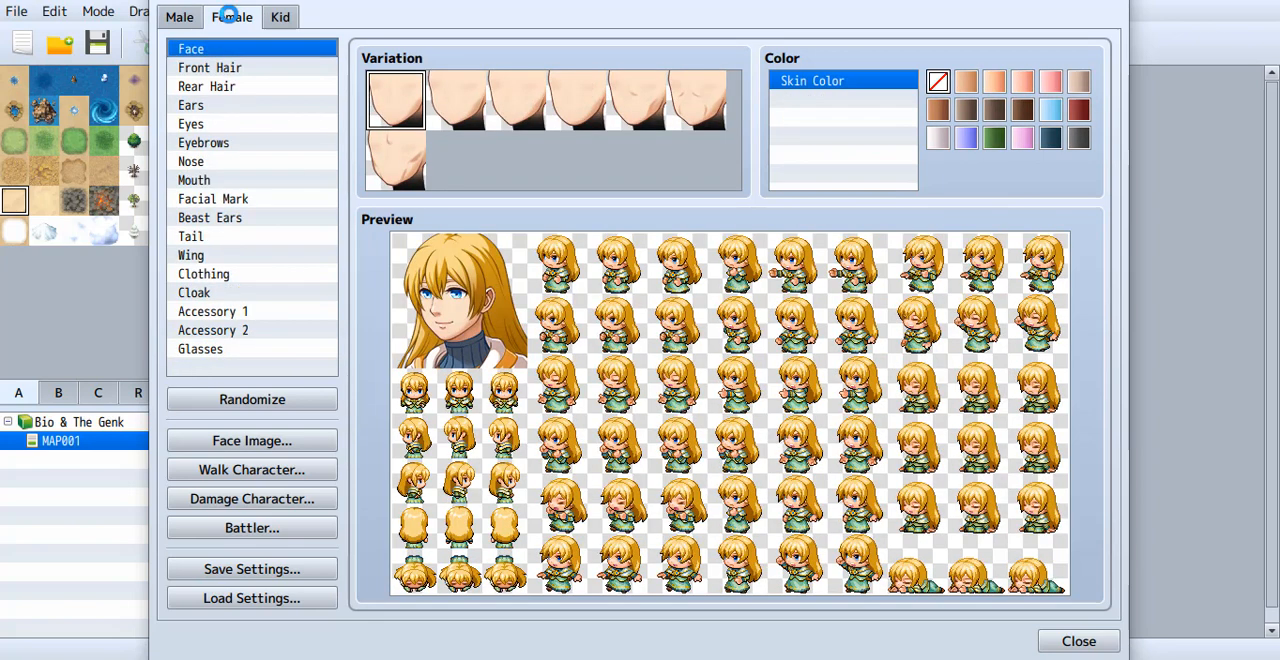
click(182, 18)
click(231, 19)
click(279, 17)
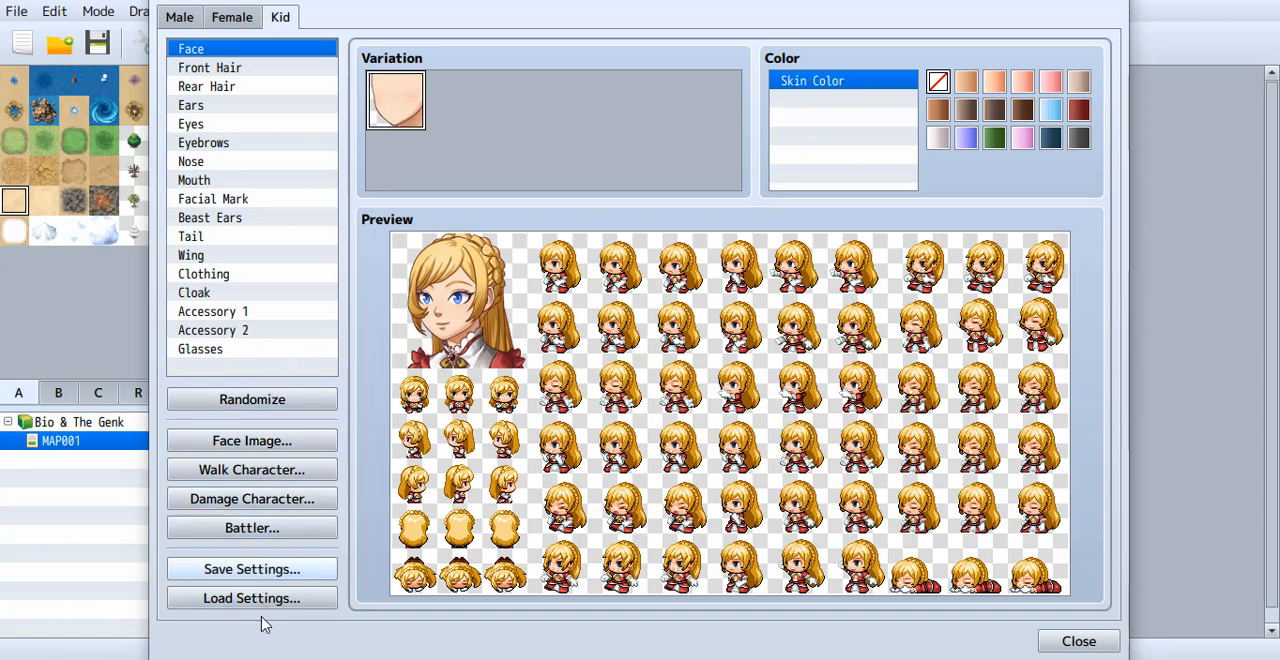
View the kid character's Face Image import and export options, then close that window and the Character Generator.
click(264, 450)
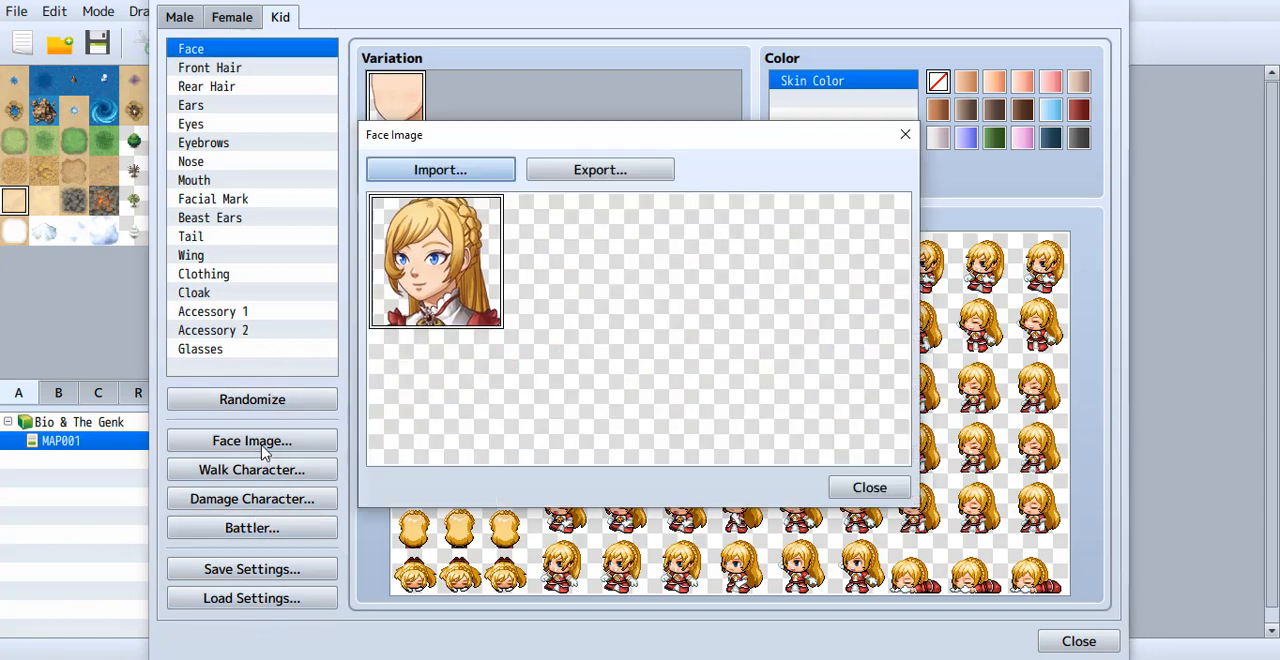
click(905, 134)
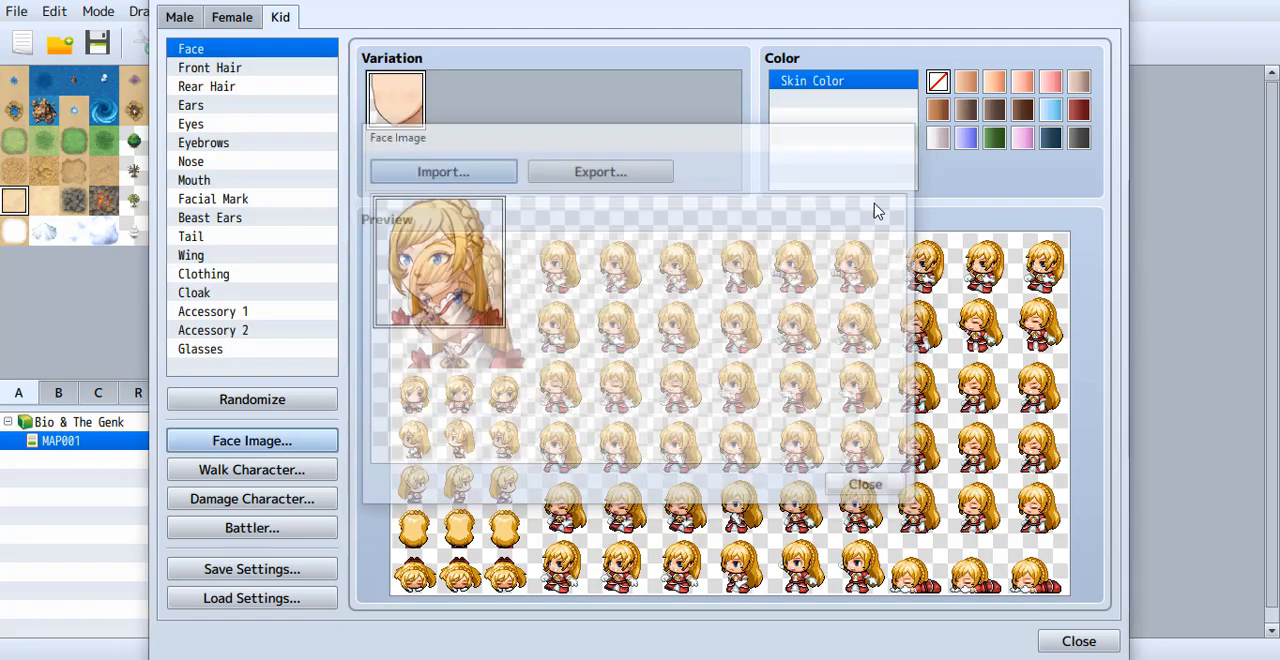
click(1115, 8)
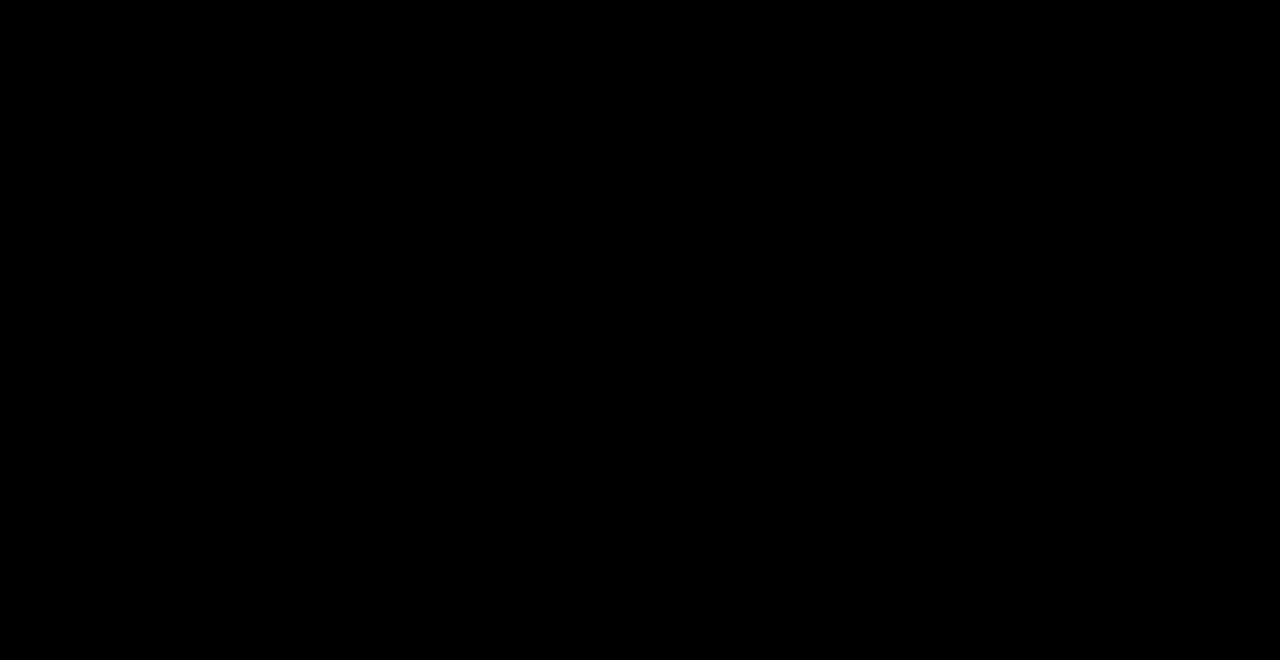